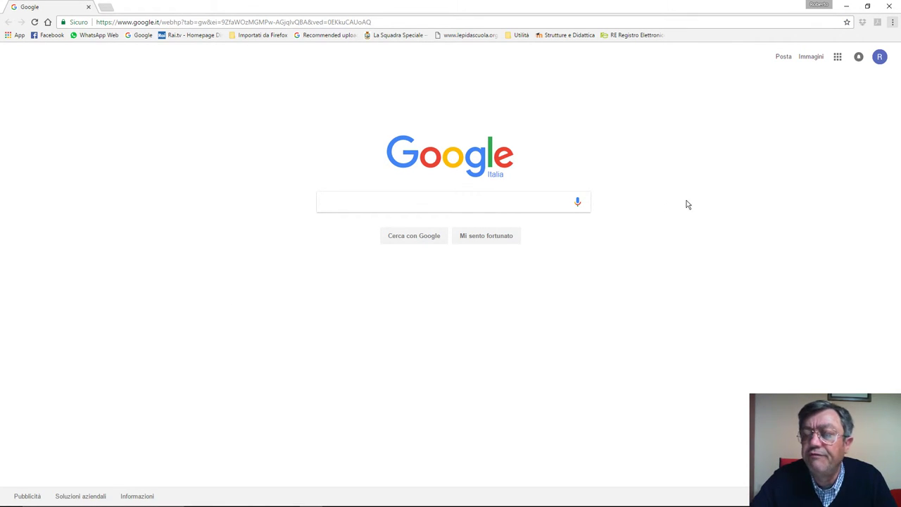
Step: Load groups.google.com in Chrome's address bar
{"action": "left_click", "coordinate": [838, 60]}
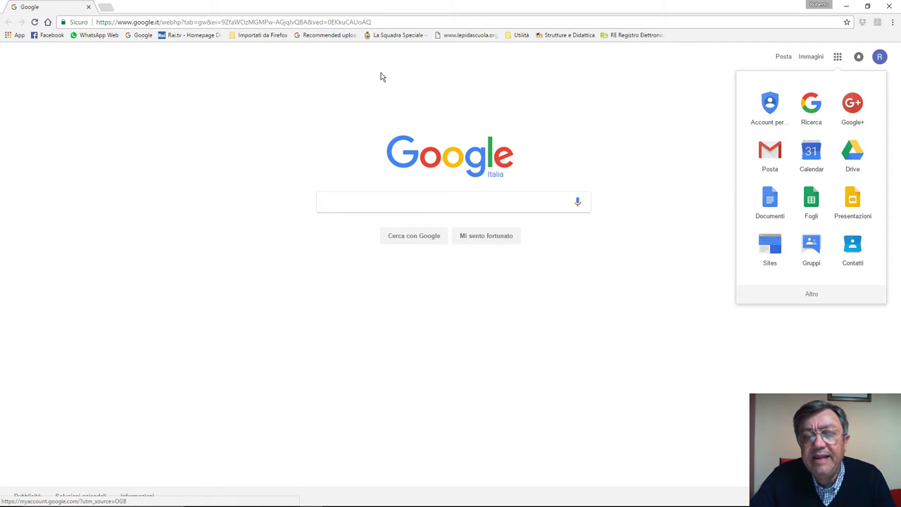
{"action": "left_click", "coordinate": [199, 21]}
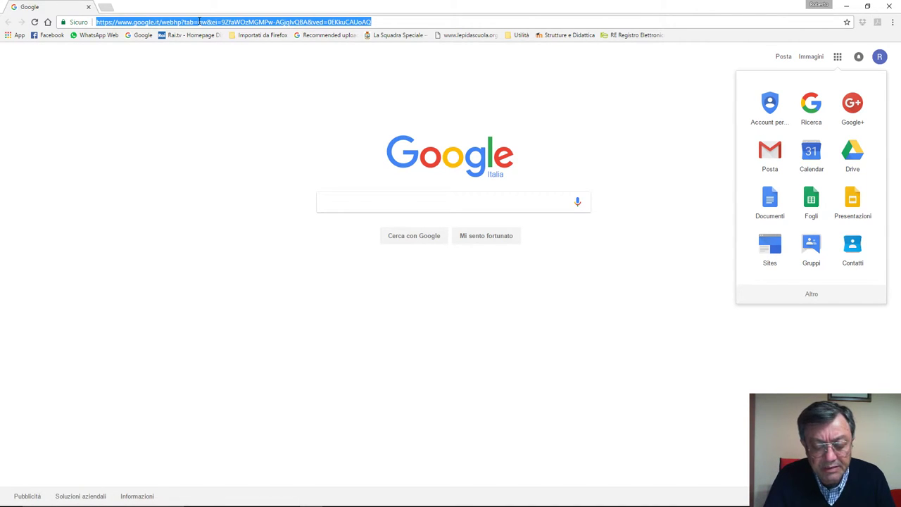
{"action": "type", "text": "groups"}
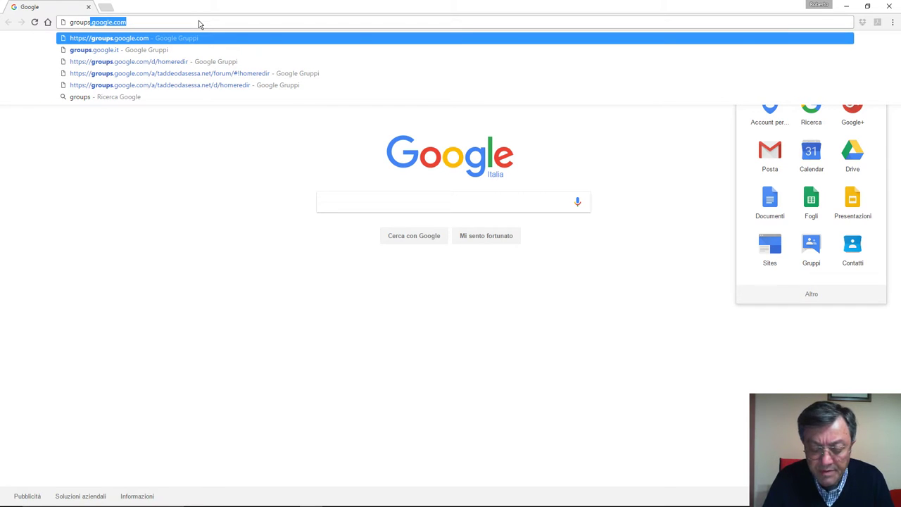
{"action": "type", "text": ".g"}
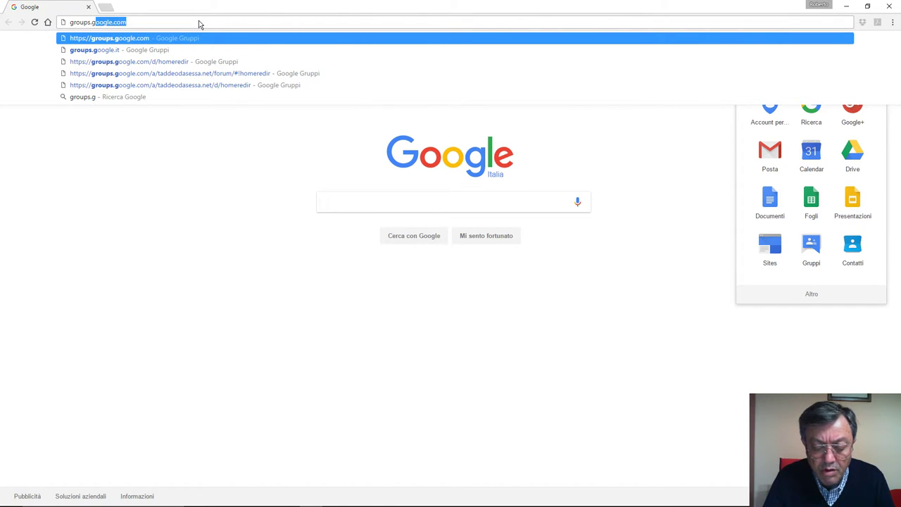
{"action": "type", "text": "oogle.com"}
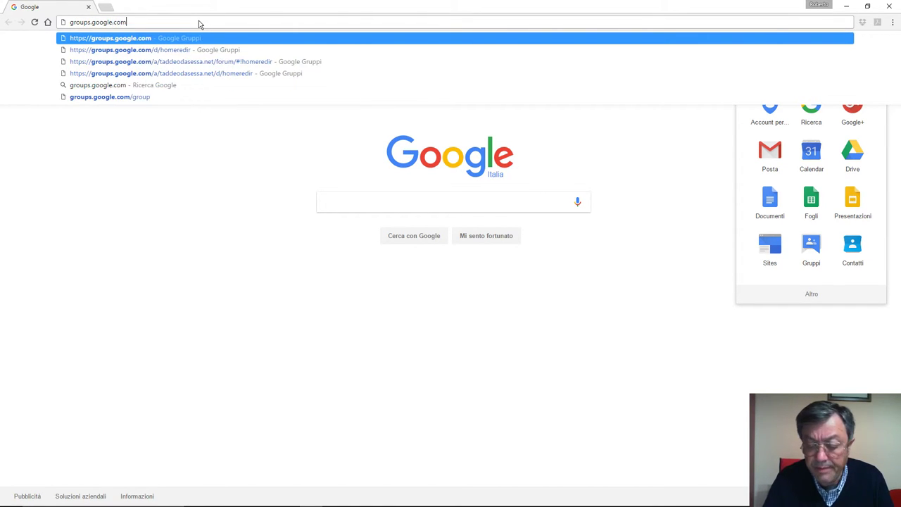
{"action": "key", "text": "Return"}
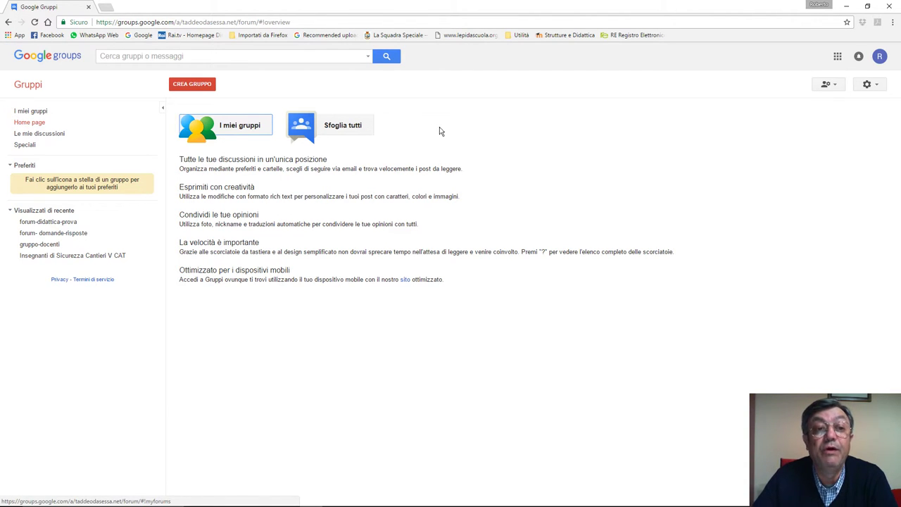
Step: List my groups, check one group's participation settings without changes, and open email delivery options
{"action": "left_click", "coordinate": [240, 131]}
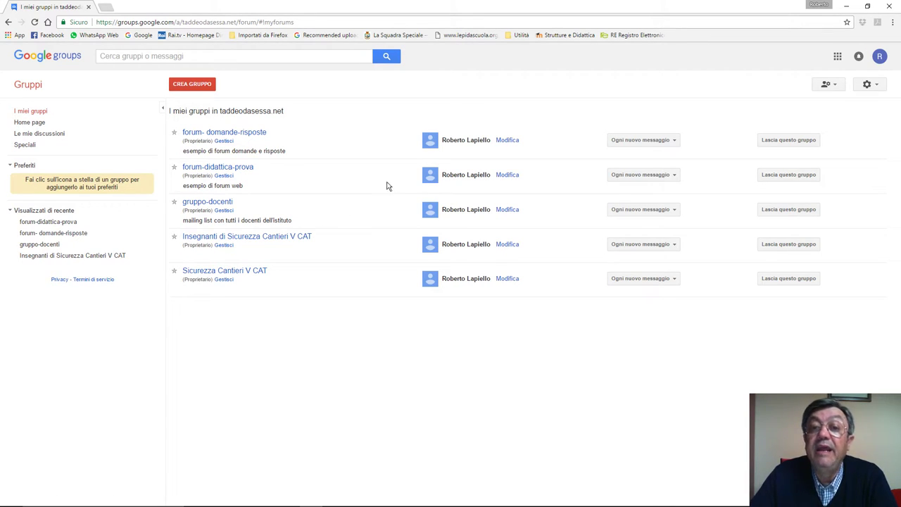
{"action": "left_click", "coordinate": [508, 141]}
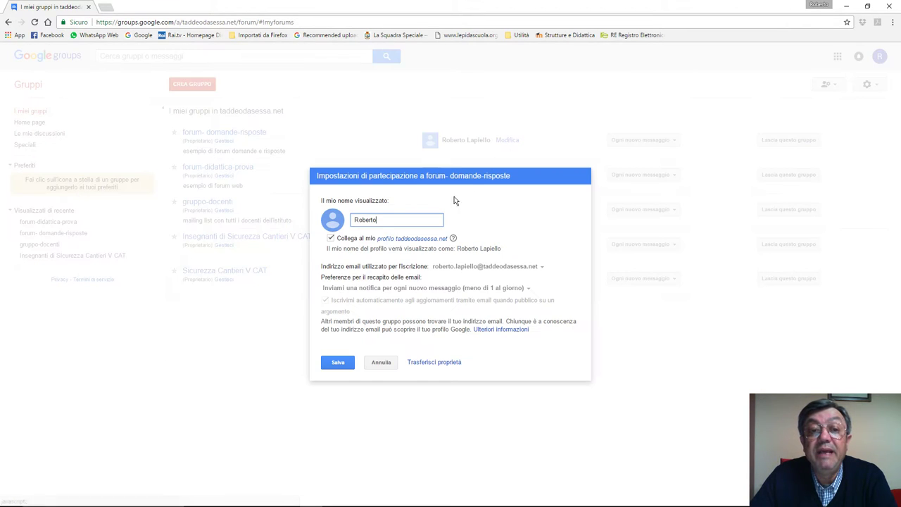
{"action": "left_click", "coordinate": [384, 366]}
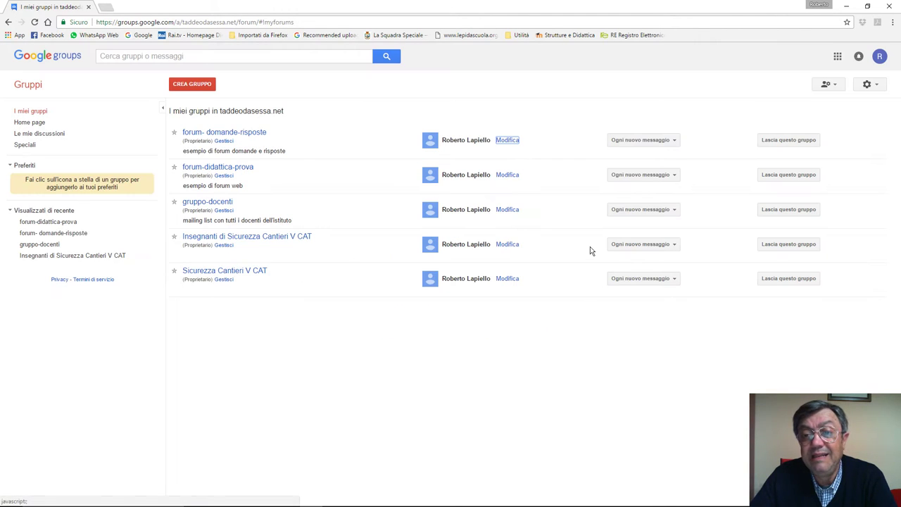
{"action": "left_click", "coordinate": [674, 141]}
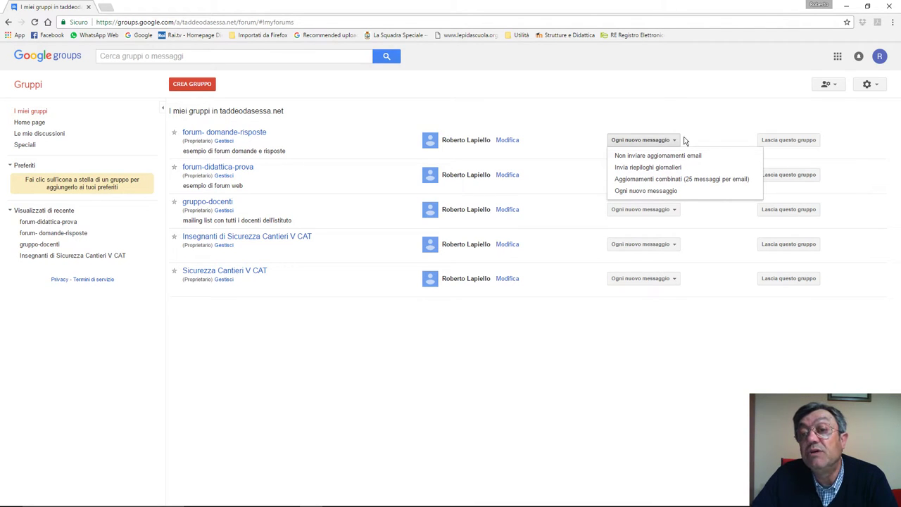
Step: Close the delivery options and start a new group with Crea gruppo
{"action": "left_click", "coordinate": [699, 124]}
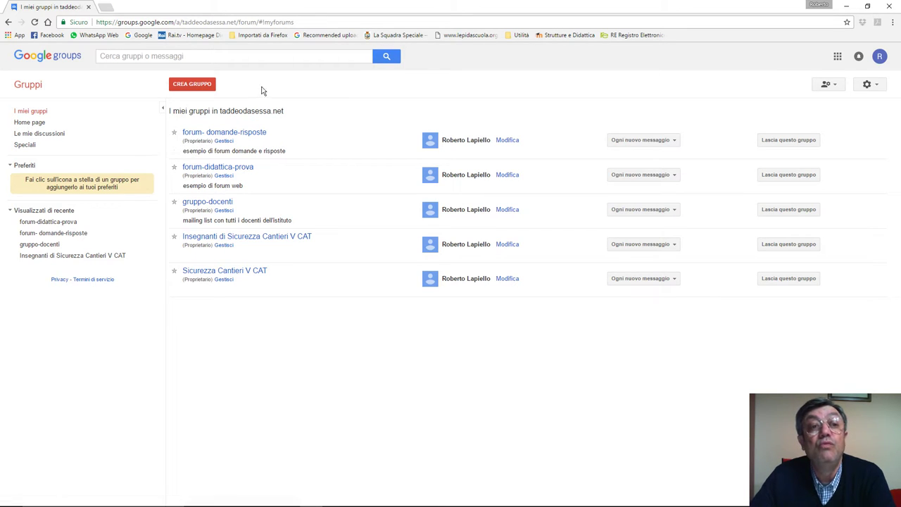
{"action": "left_click", "coordinate": [200, 87]}
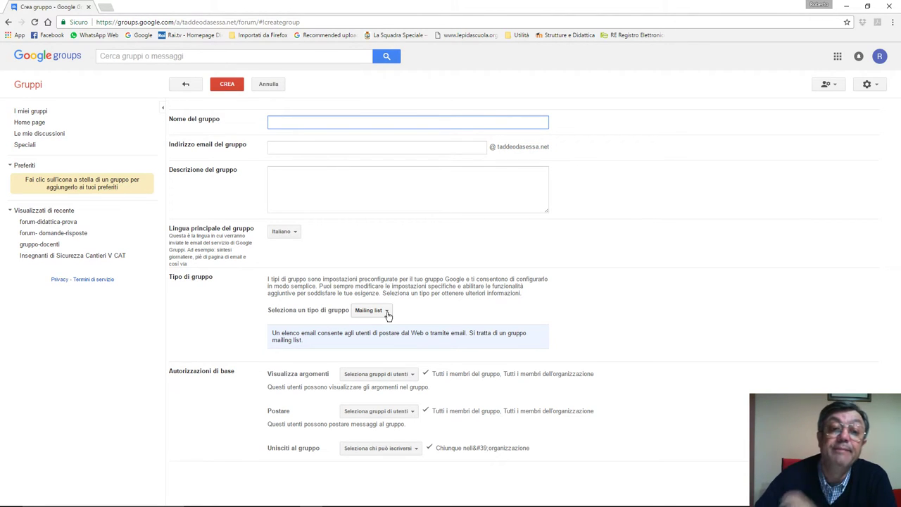
Step: Try the Forum web group type, then settle on Forum Domande e risposte
{"action": "left_click", "coordinate": [385, 312]}
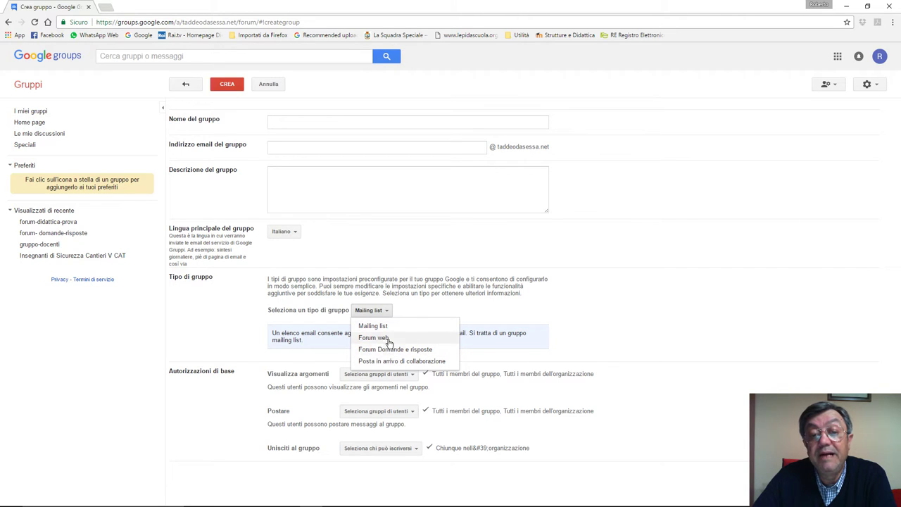
{"action": "left_click", "coordinate": [386, 339]}
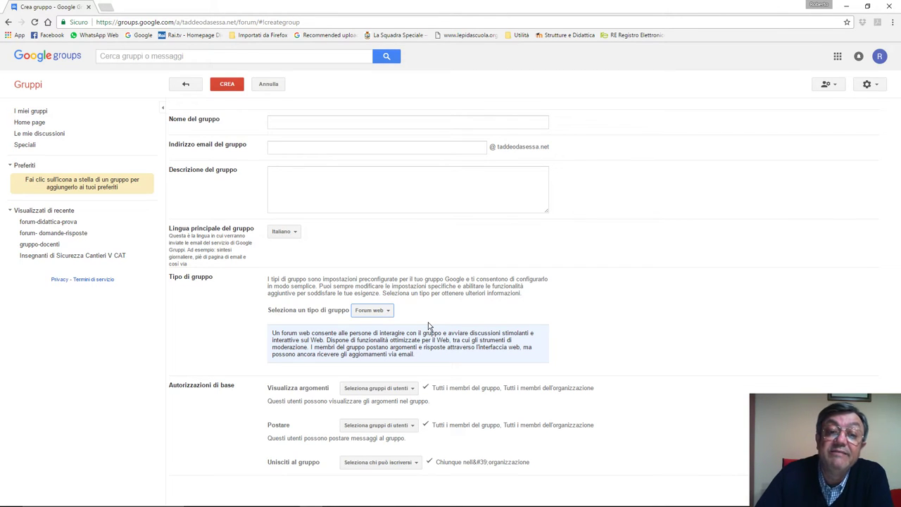
{"action": "left_click", "coordinate": [390, 311]}
{"action": "left_click", "coordinate": [406, 350]}
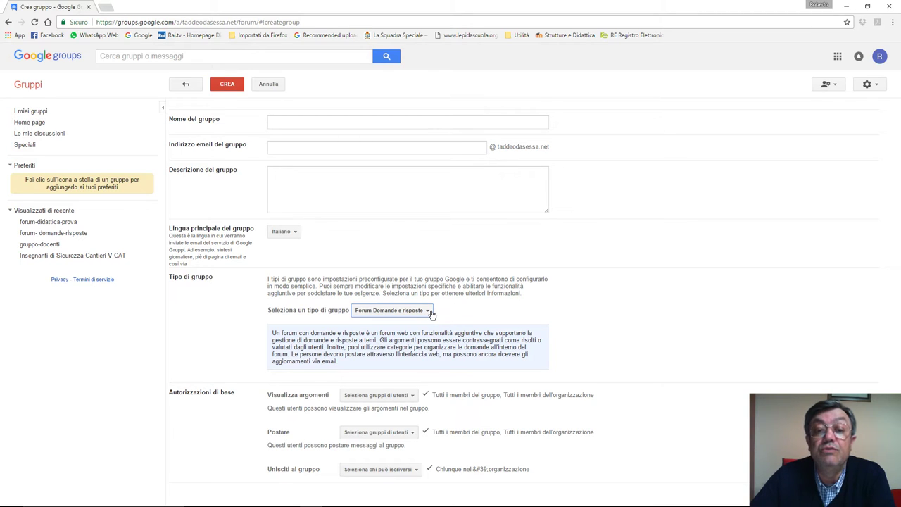
Step: Try Posta in arrivo di collaborazione, then switch the group type back to Mailing list
{"action": "left_click", "coordinate": [428, 312]}
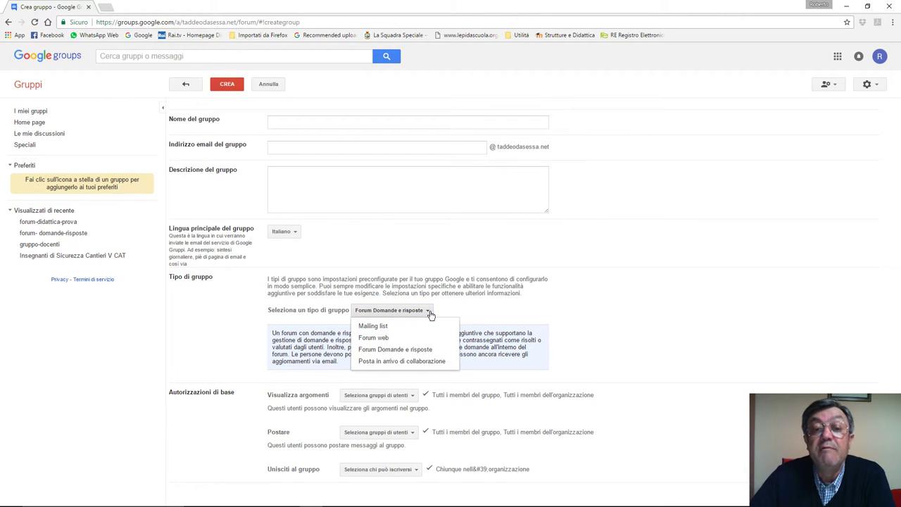
{"action": "left_click", "coordinate": [393, 362]}
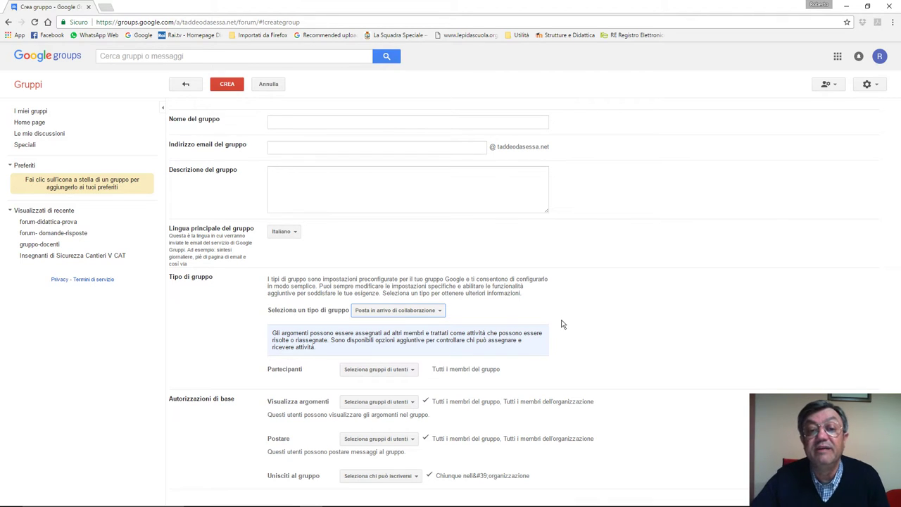
{"action": "left_click", "coordinate": [440, 311]}
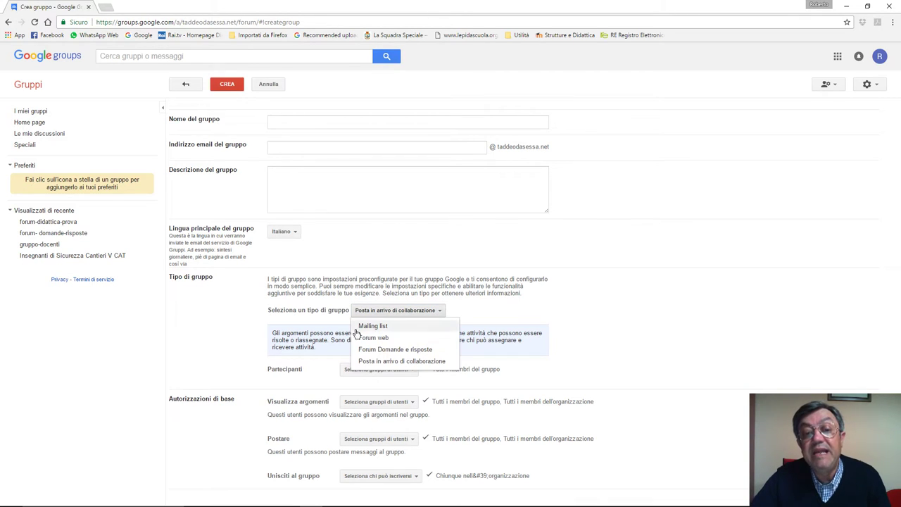
{"action": "left_click", "coordinate": [374, 327]}
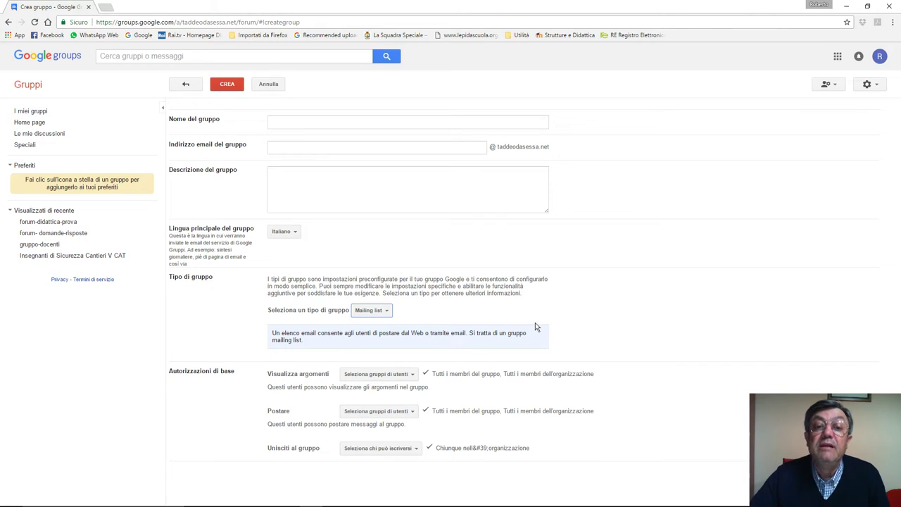
{"action": "left_click", "coordinate": [308, 122]}
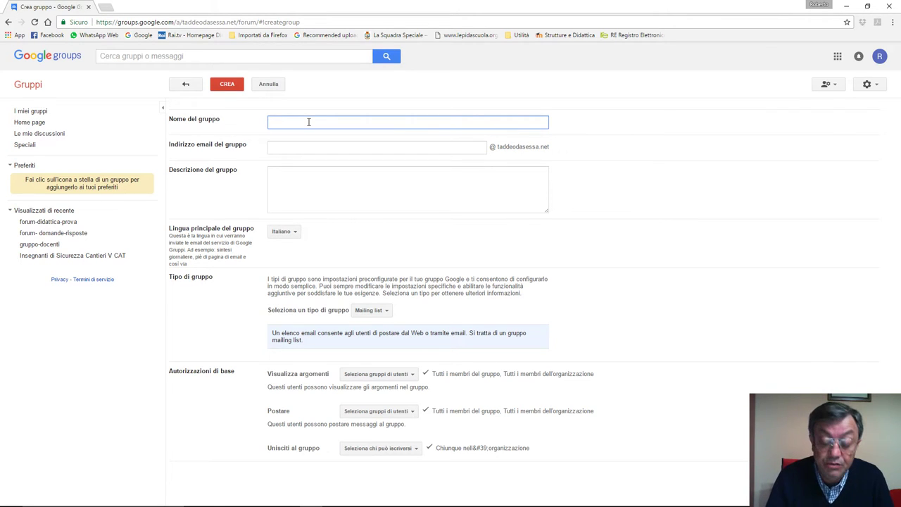
Step: Name the group list-docenti with description 'mailing list di tutti i docenti dell'istituto'
{"action": "type", "text": "list"}
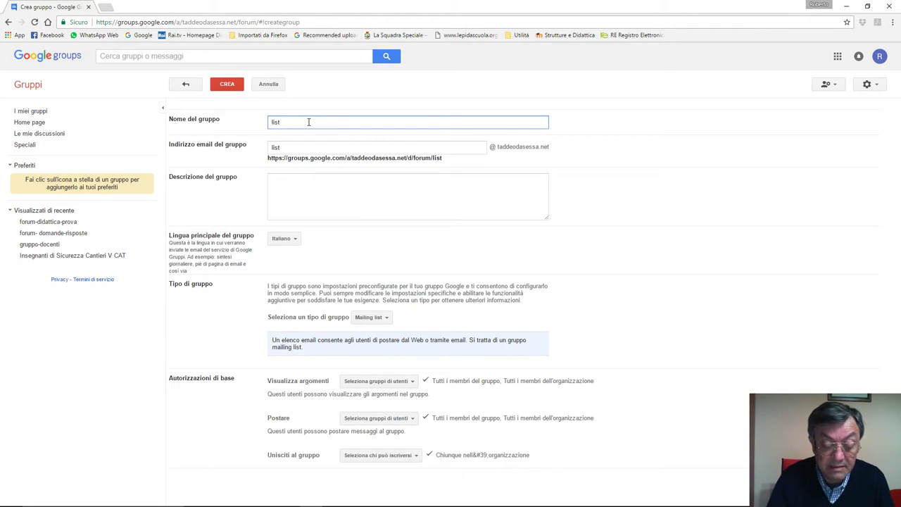
{"action": "type", "text": "-docent"}
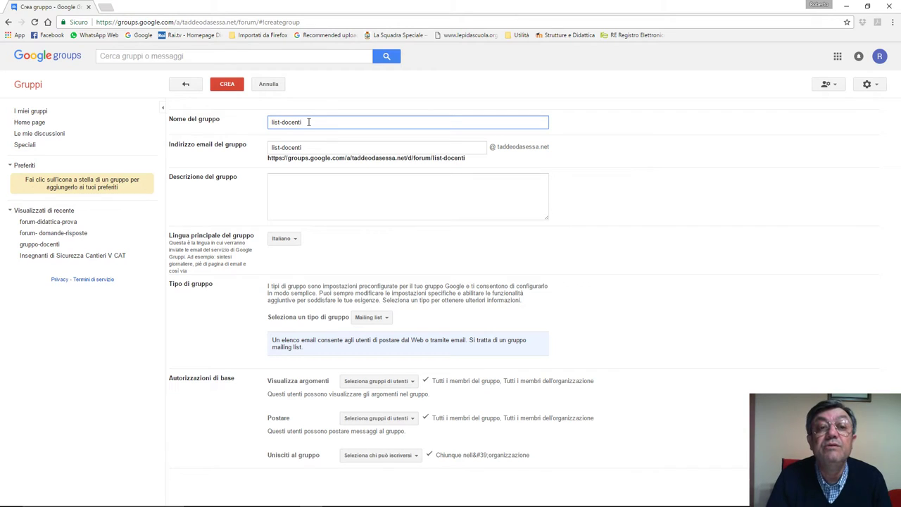
{"action": "type", "text": "i"}
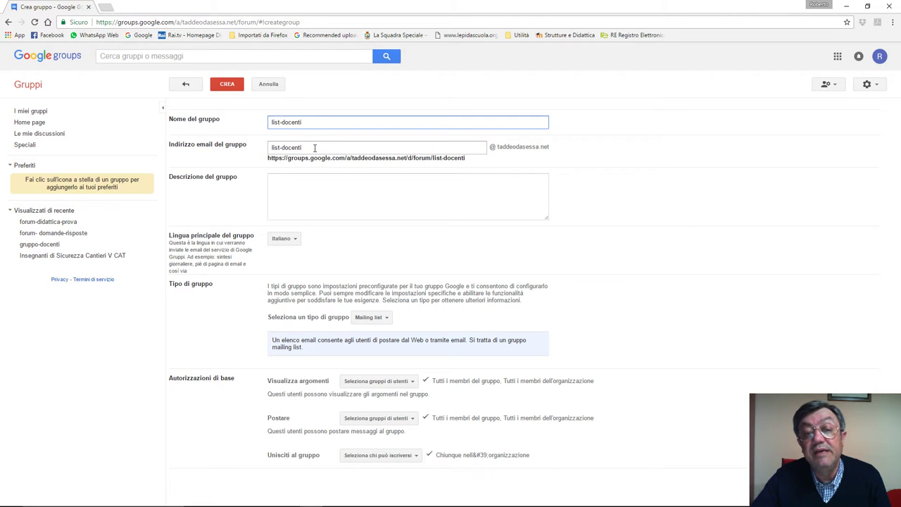
{"action": "left_click", "coordinate": [309, 185]}
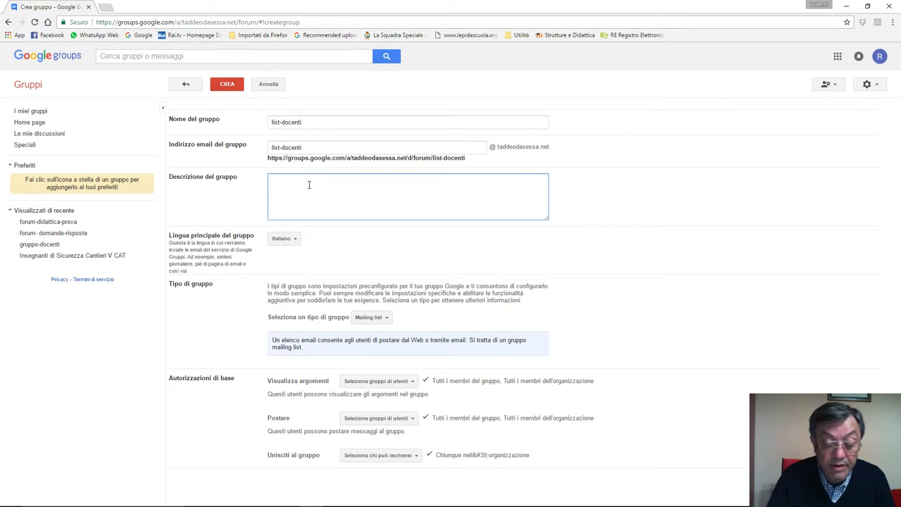
{"action": "type", "text": "mailing"}
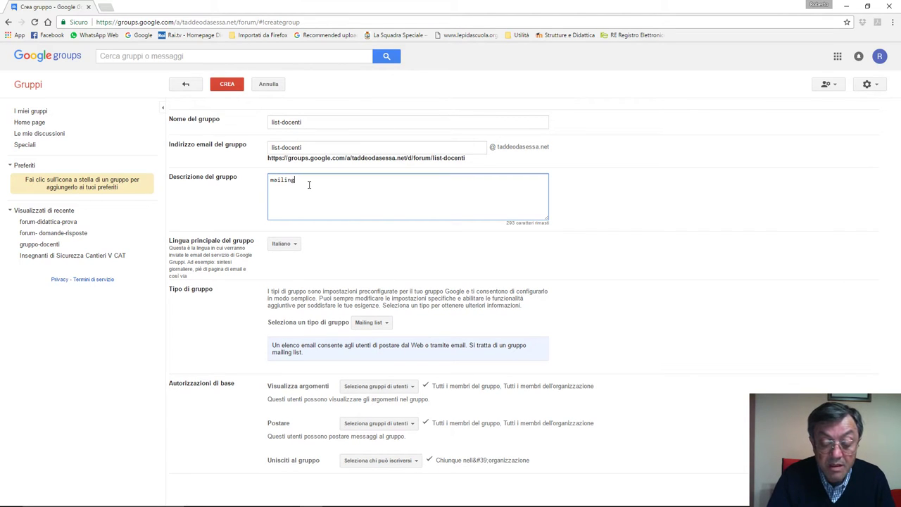
{"action": "type", "text": " list d"}
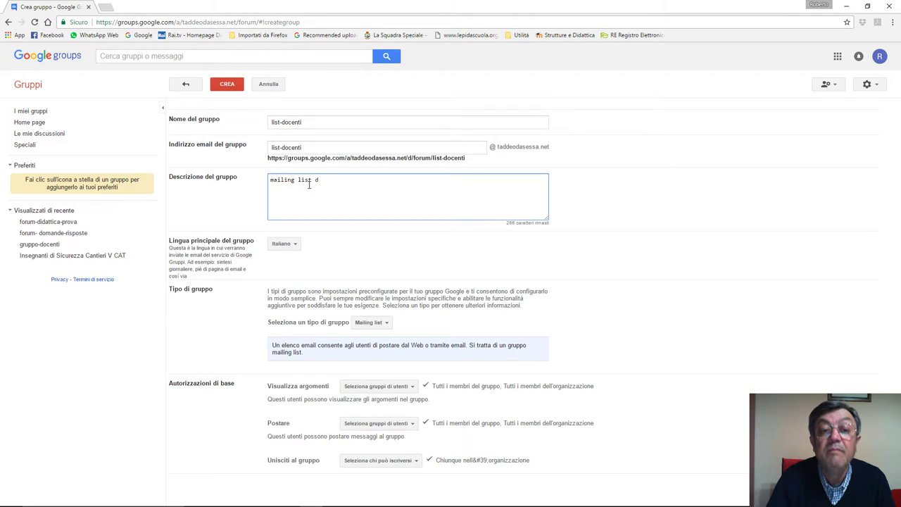
{"action": "type", "text": "i tutt"}
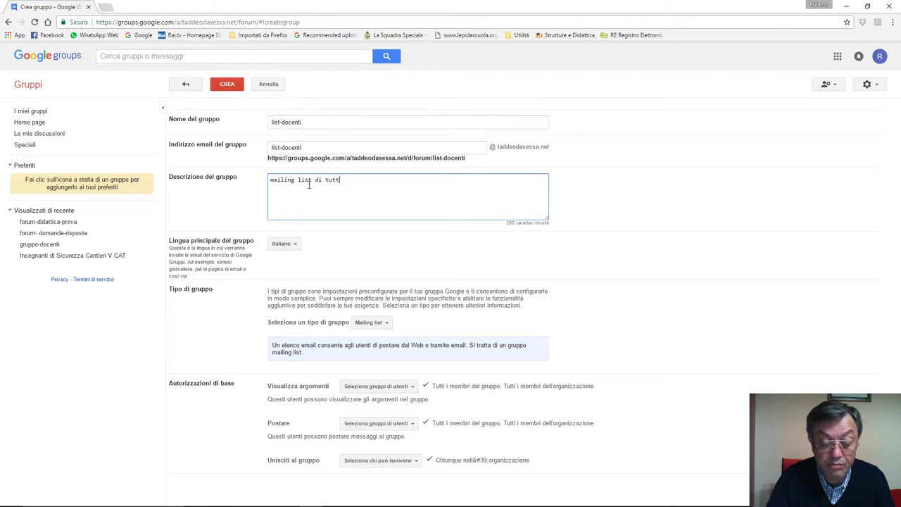
{"action": "type", "text": "i i docenti"}
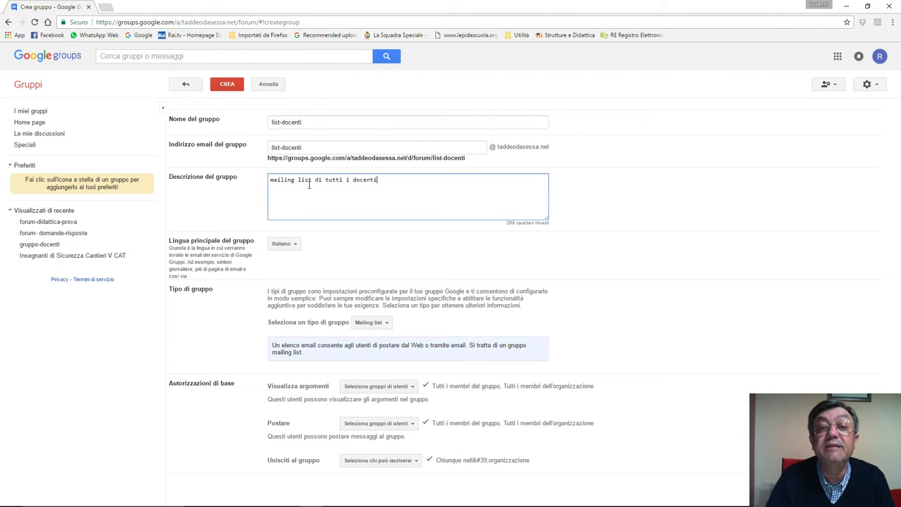
{"action": "type", "text": " dell'istituto"}
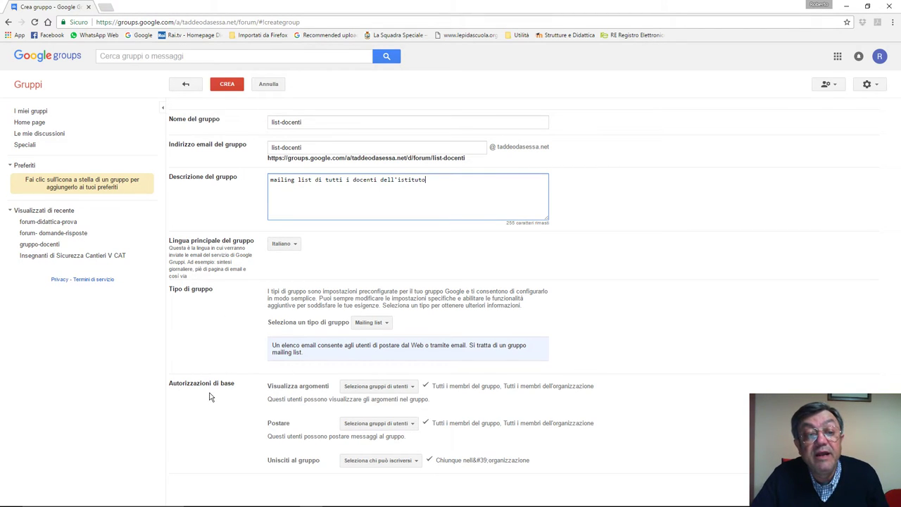
{"action": "left_click", "coordinate": [413, 389]}
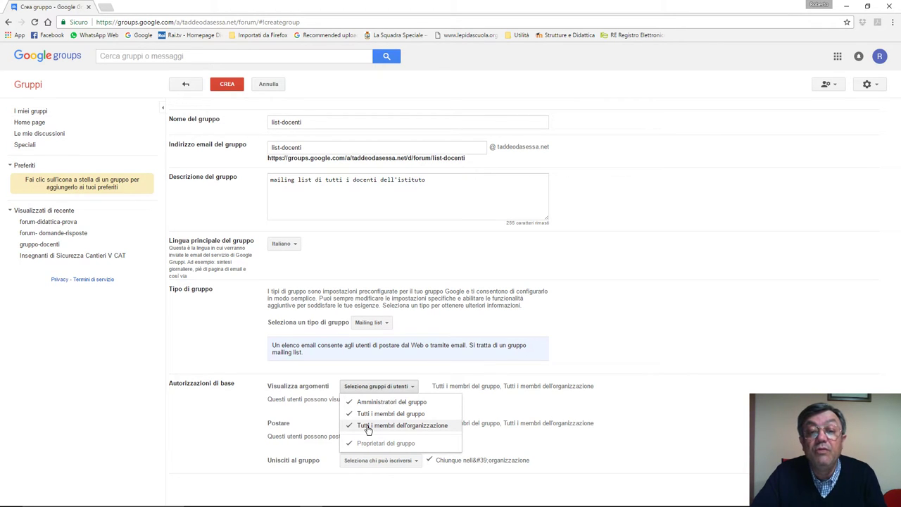
Step: Uncheck all organisation members for viewing topics and posting, leaving only group members
{"action": "left_click", "coordinate": [368, 426]}
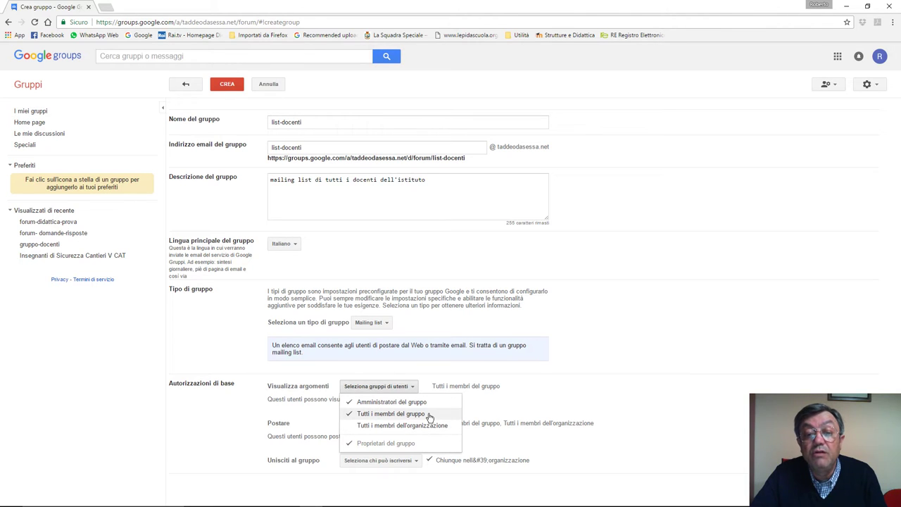
{"action": "left_click", "coordinate": [572, 391]}
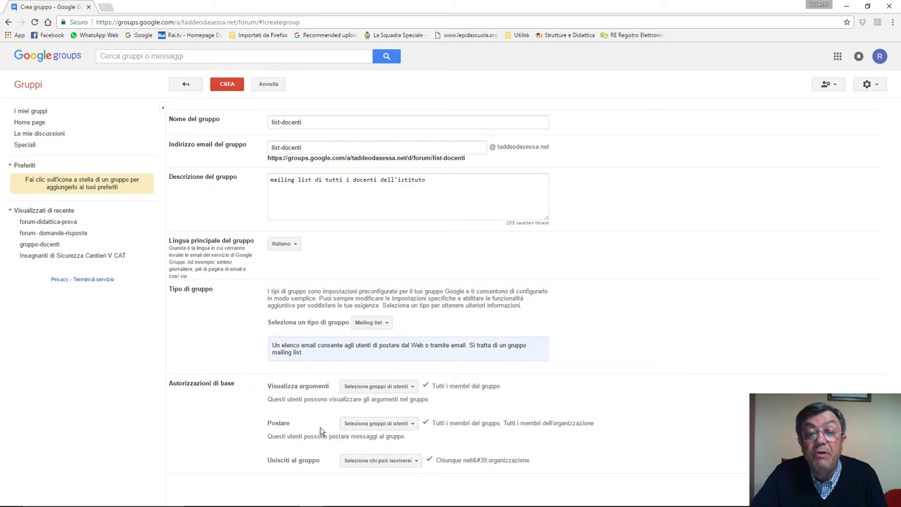
{"action": "left_click", "coordinate": [413, 426]}
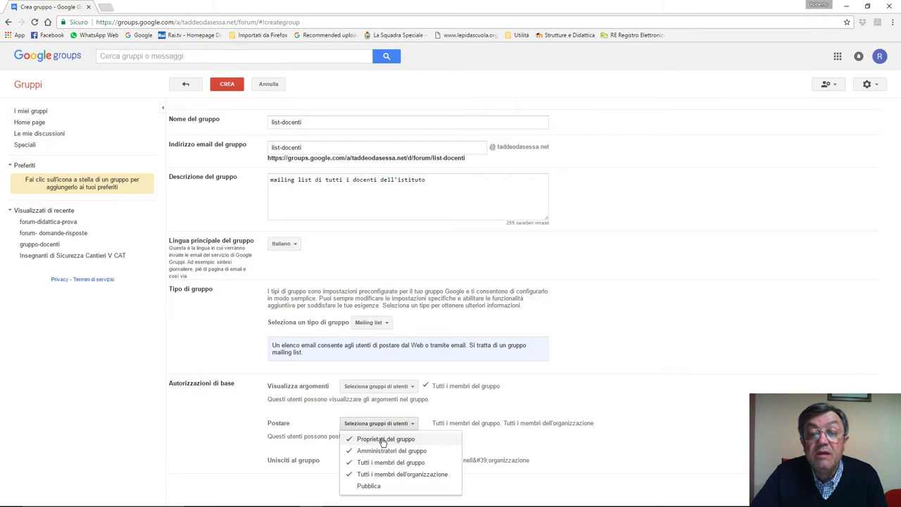
{"action": "left_click", "coordinate": [357, 476]}
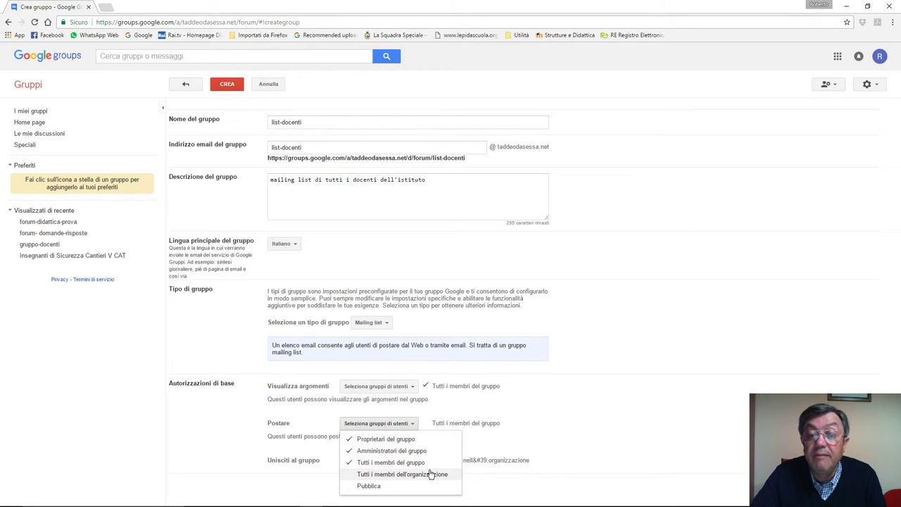
{"action": "left_click", "coordinate": [565, 418]}
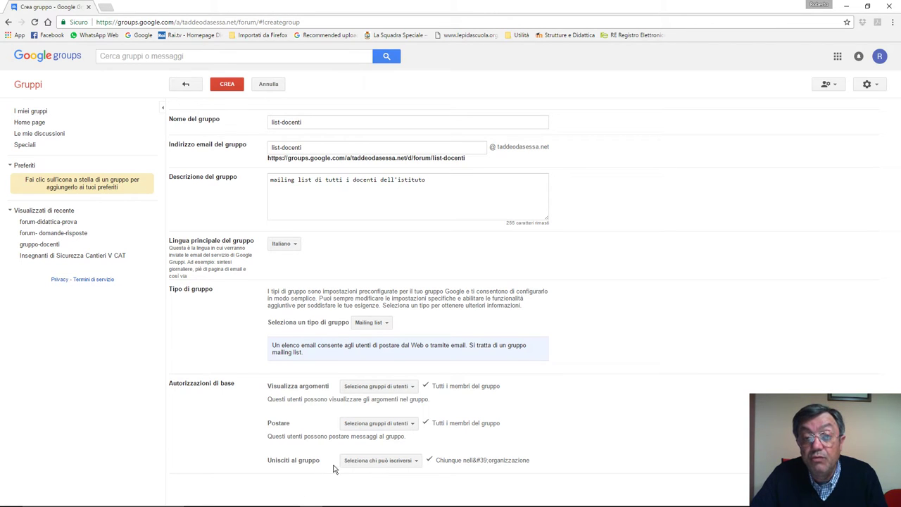
Step: Allow only invited users to join, then create the list-docenti group
{"action": "left_click", "coordinate": [415, 461]}
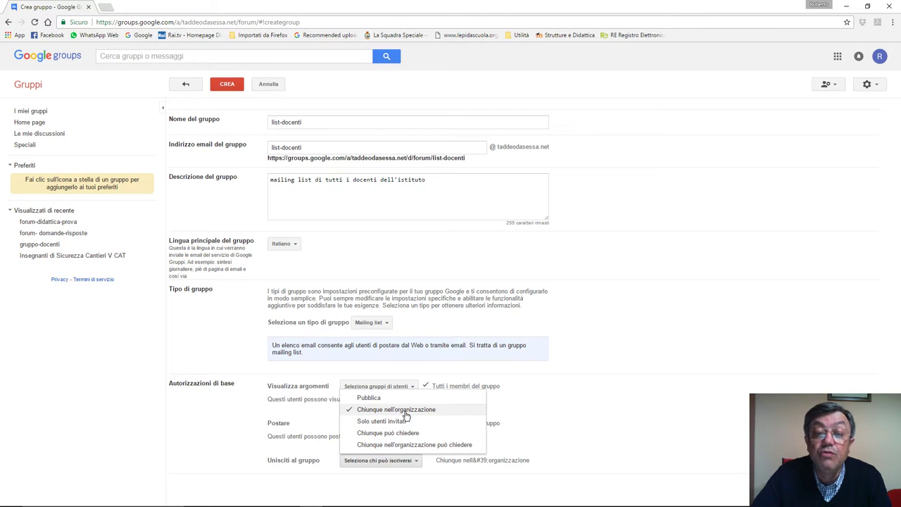
{"action": "left_click", "coordinate": [362, 424]}
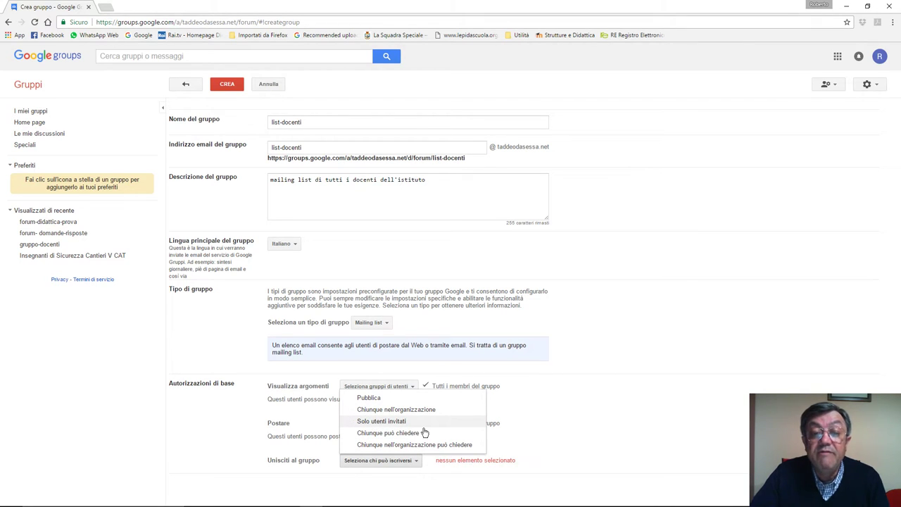
{"action": "left_click", "coordinate": [555, 398]}
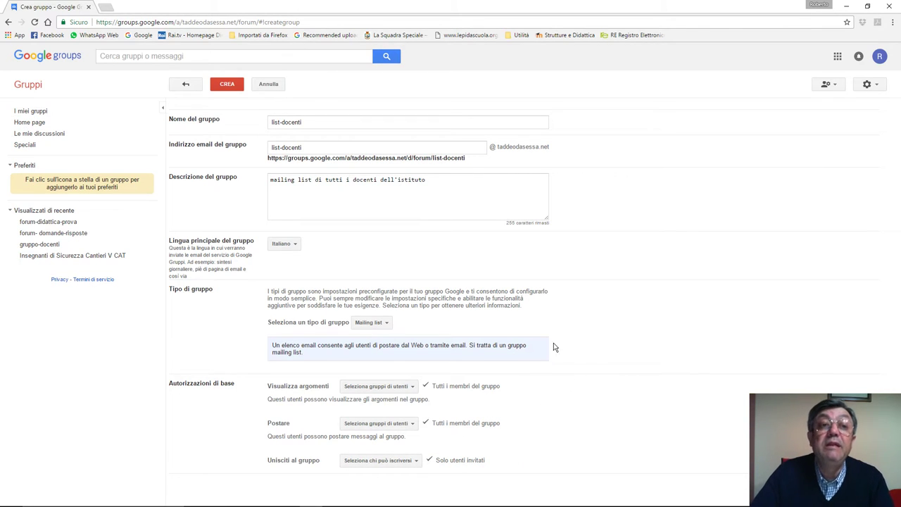
{"action": "left_click", "coordinate": [234, 88]}
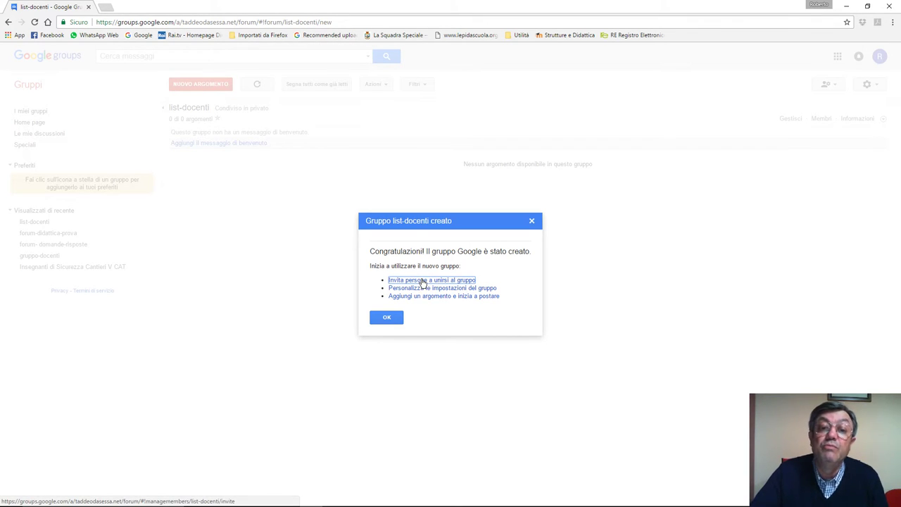
Step: Choose to invite people to join list-docenti from the confirmation dialog
{"action": "left_click", "coordinate": [423, 280]}
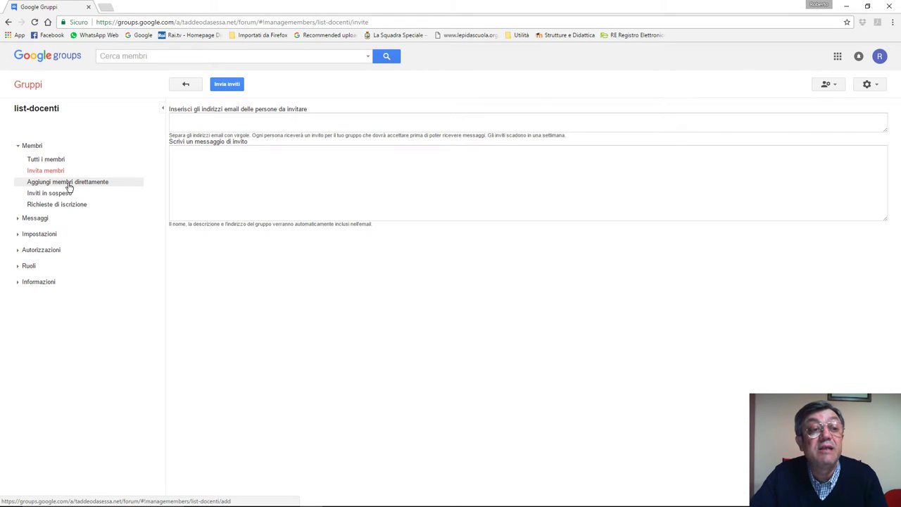
Step: Add two teacher e-mail addresses, one per line, directly as list-docenti members
{"action": "left_click", "coordinate": [69, 185]}
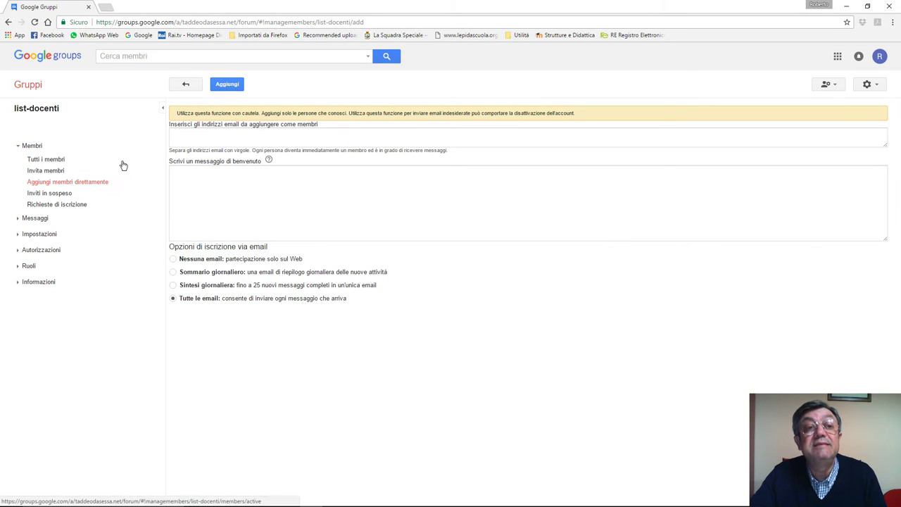
{"action": "left_click", "coordinate": [204, 134]}
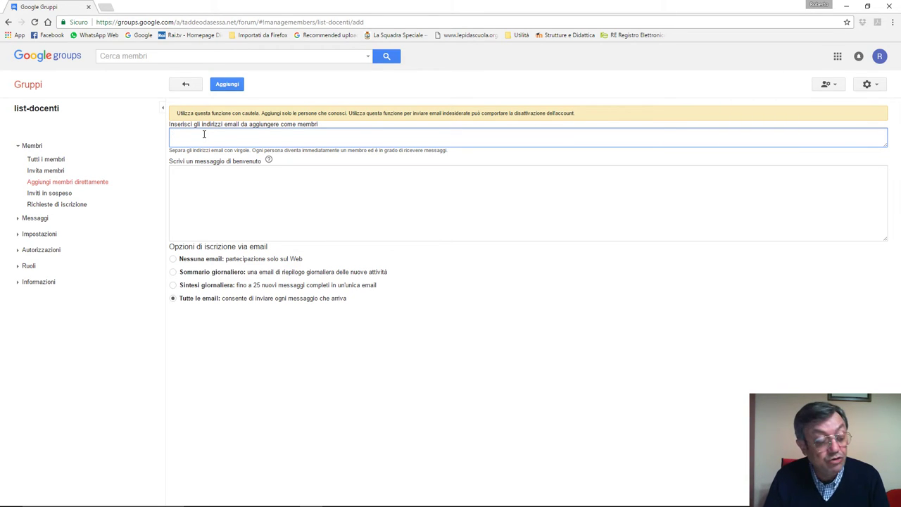
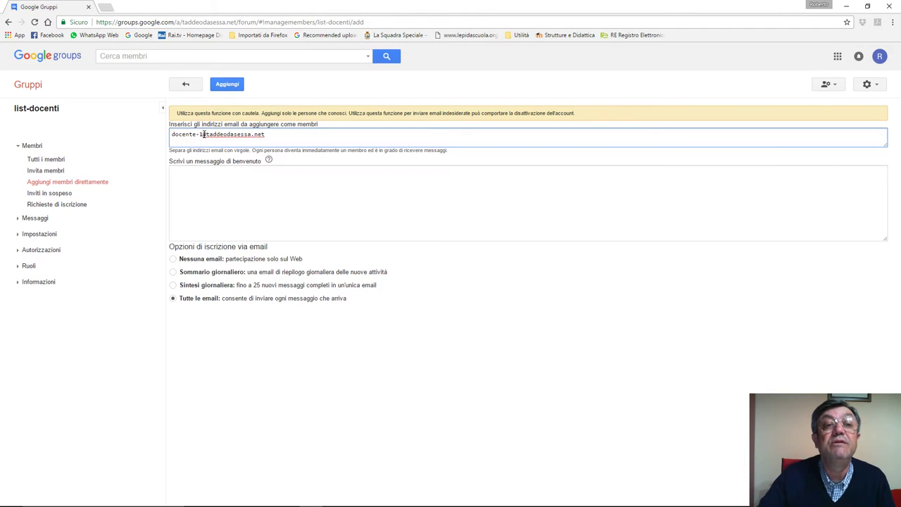
{"action": "key", "text": "Return"}
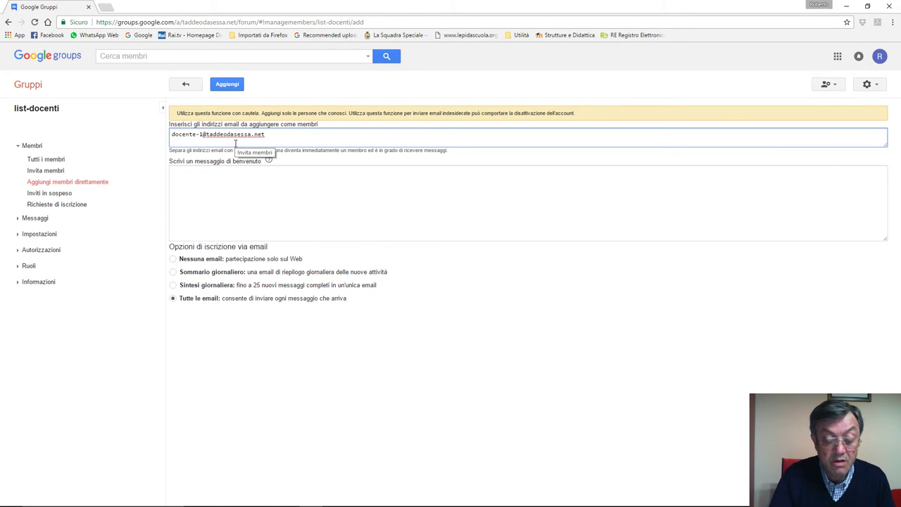
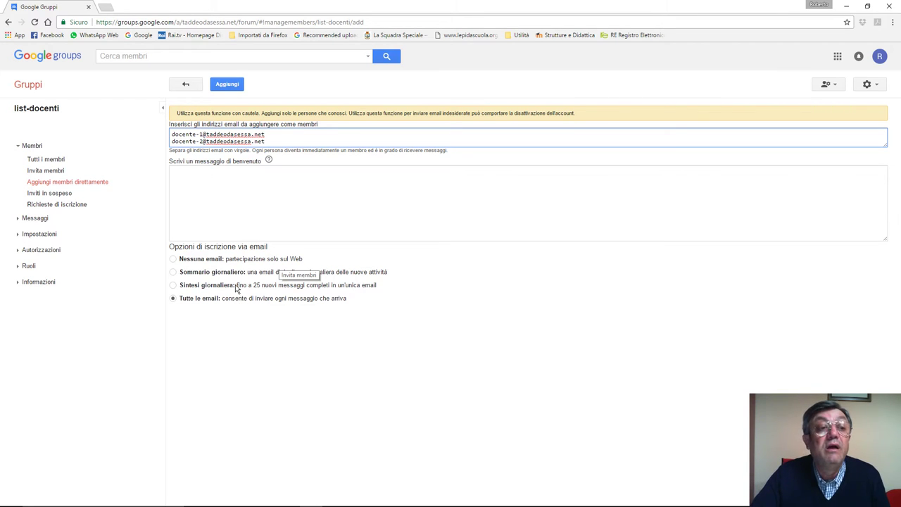
{"action": "left_click", "coordinate": [236, 85]}
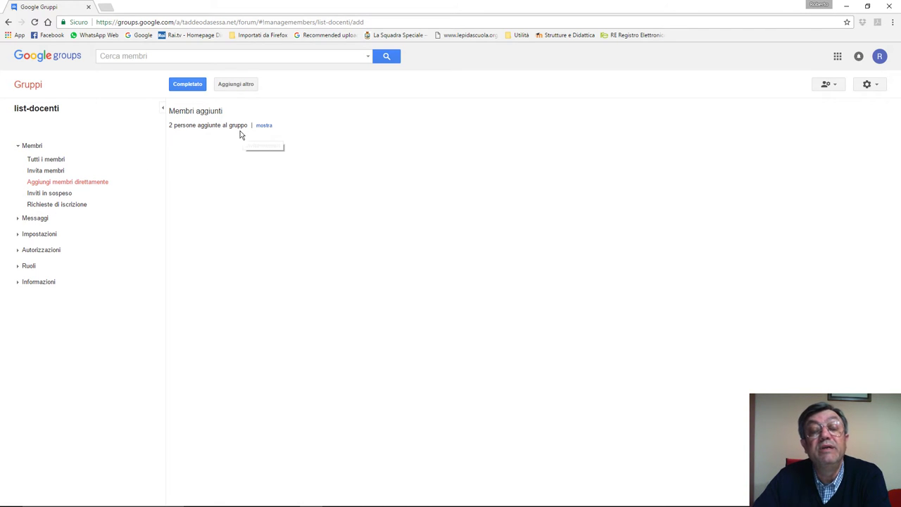
Step: Reveal the added teacher addresses, view all list-docenti members, and expand Messaggi
{"action": "left_click", "coordinate": [265, 126]}
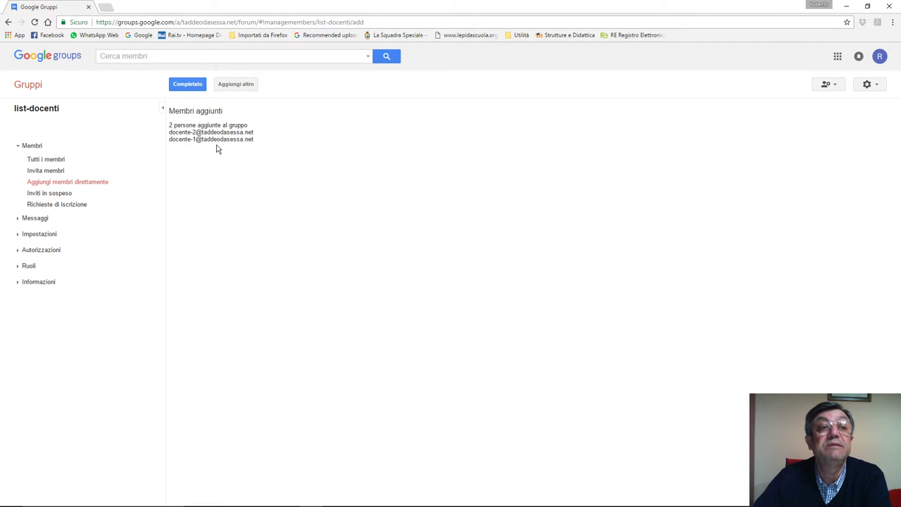
{"action": "left_click", "coordinate": [46, 161]}
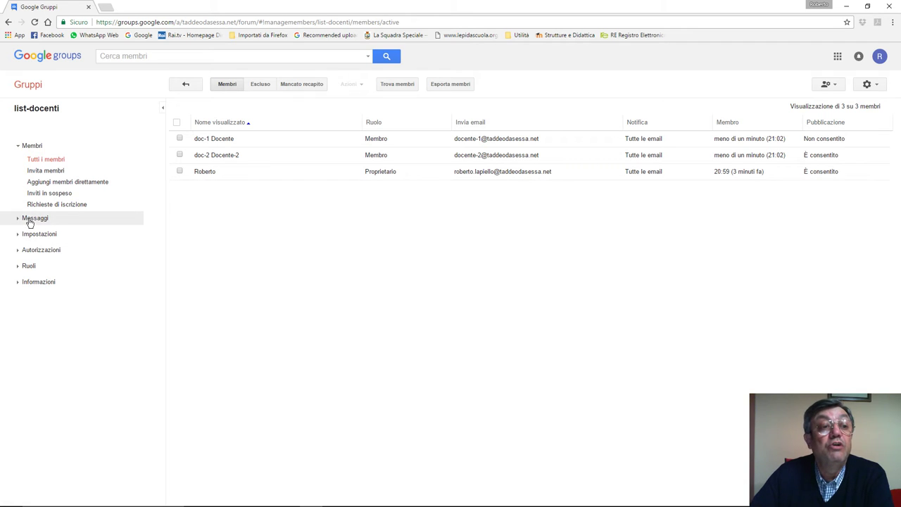
{"action": "left_click", "coordinate": [25, 220]}
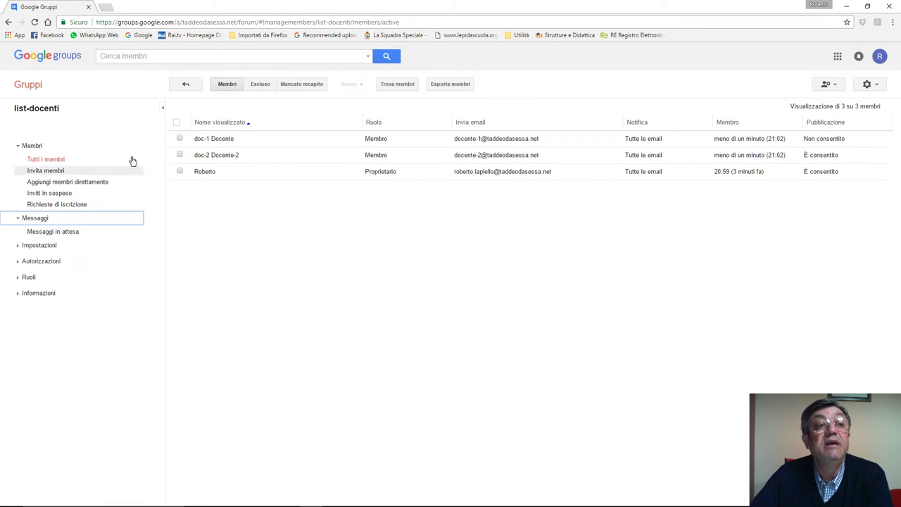
Step: Add and save the list-docenti welcome message 'benvenuto al gruppo dei docenti'
{"action": "left_click", "coordinate": [28, 111]}
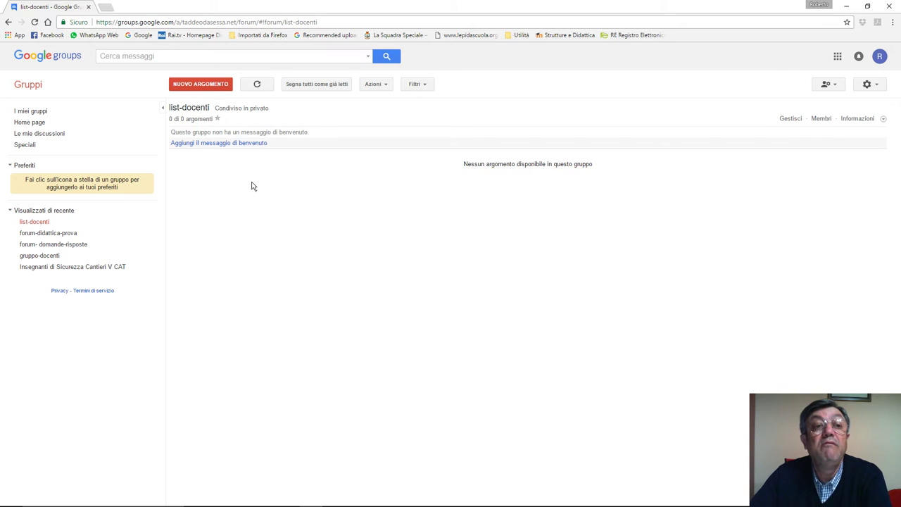
{"action": "left_click", "coordinate": [218, 143]}
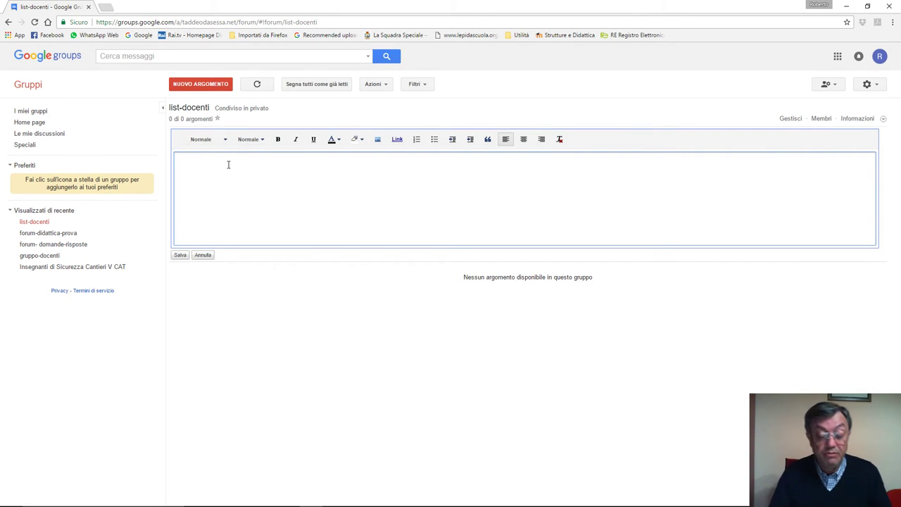
{"action": "type", "text": "benv"}
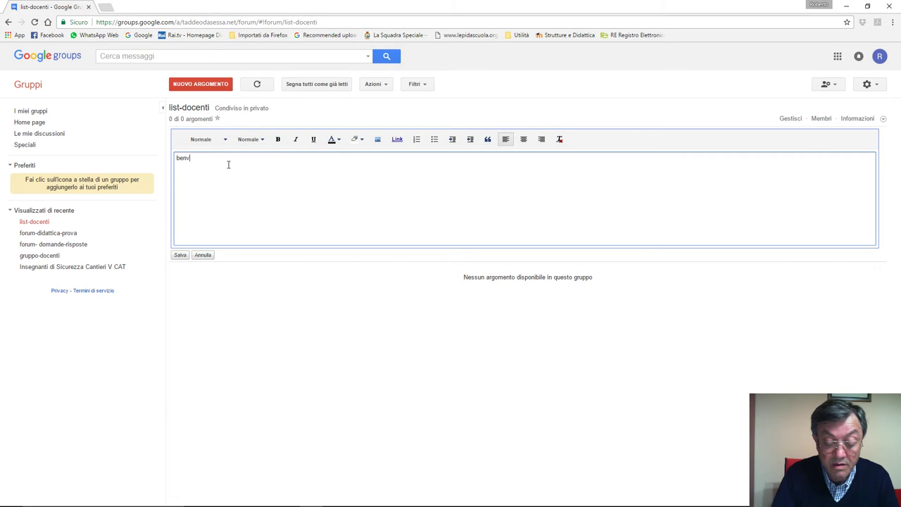
{"action": "type", "text": "enuto al"}
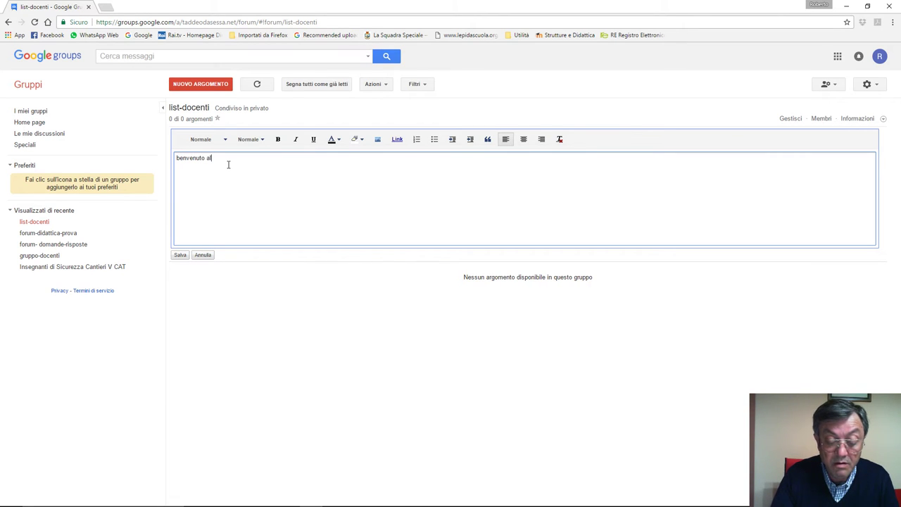
{"action": "type", "text": " gruppo"}
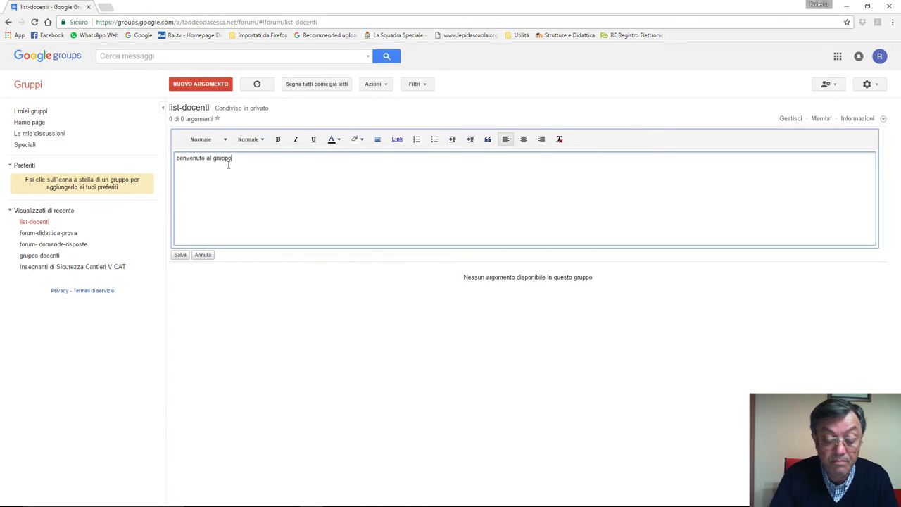
{"action": "type", "text": " dei docenti"}
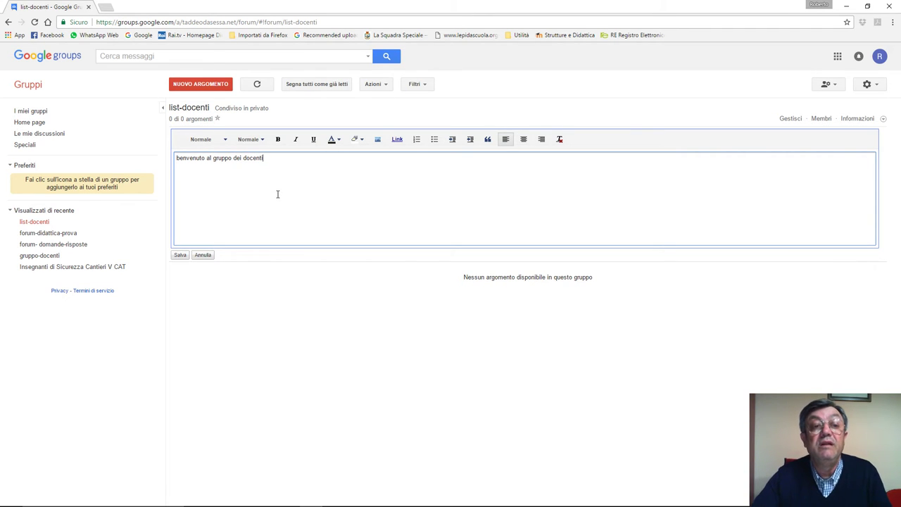
{"action": "left_click", "coordinate": [180, 255]}
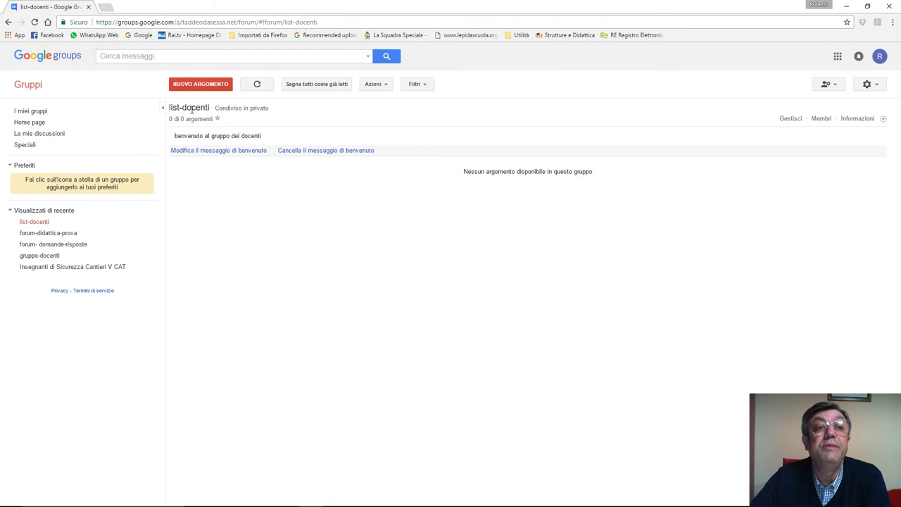
{"action": "left_click", "coordinate": [212, 90]}
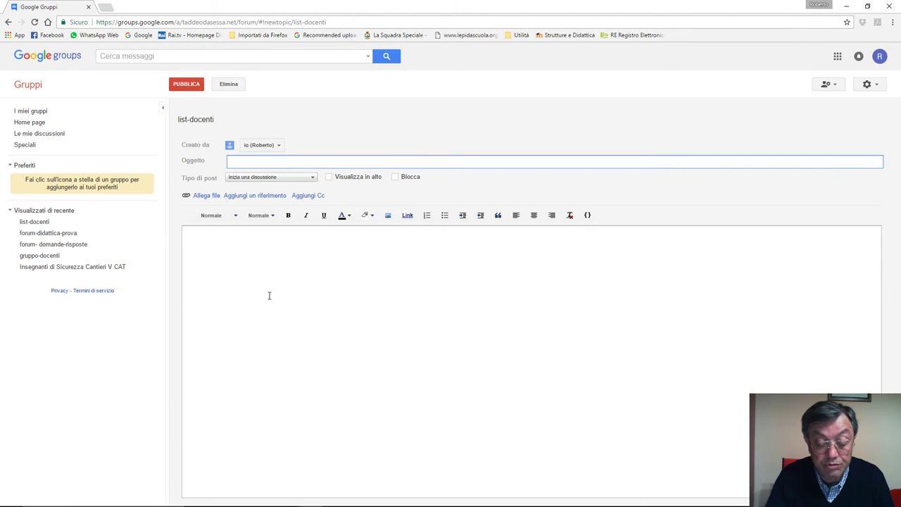
Step: Enter subject 'prova primo messaggio', keeping the post type as a discussion
{"action": "type", "text": "prova "}
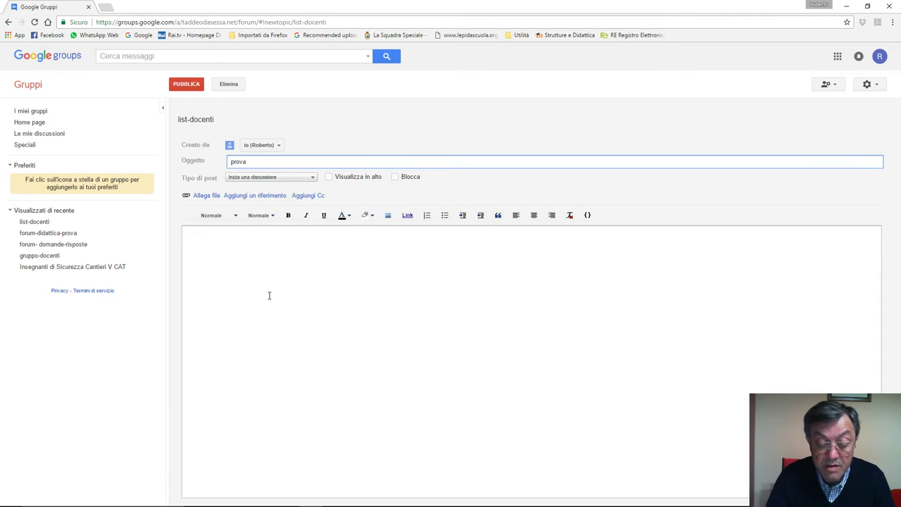
{"action": "type", "text": "primo messagg"}
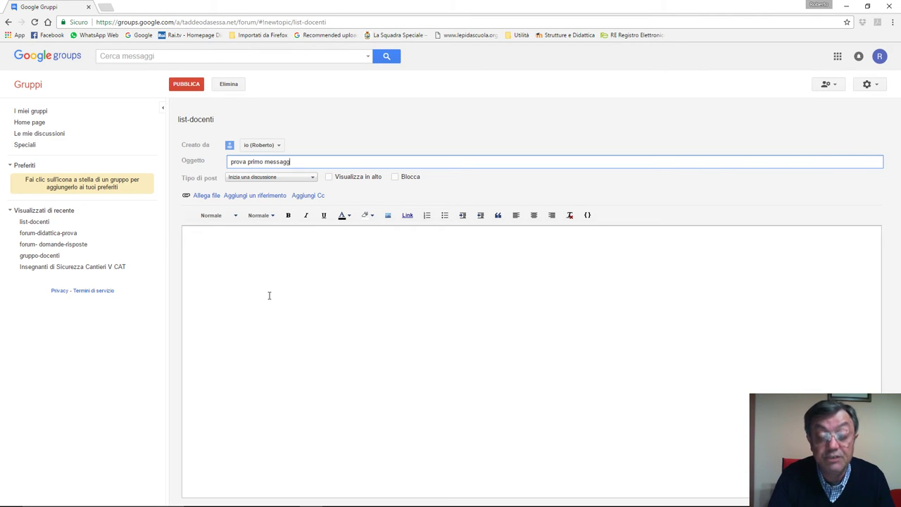
{"action": "type", "text": "io"}
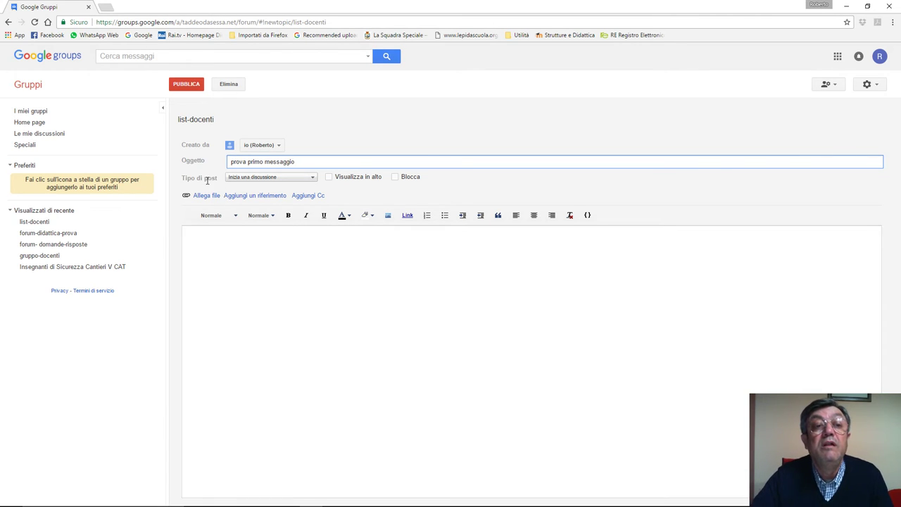
{"action": "left_click", "coordinate": [313, 179]}
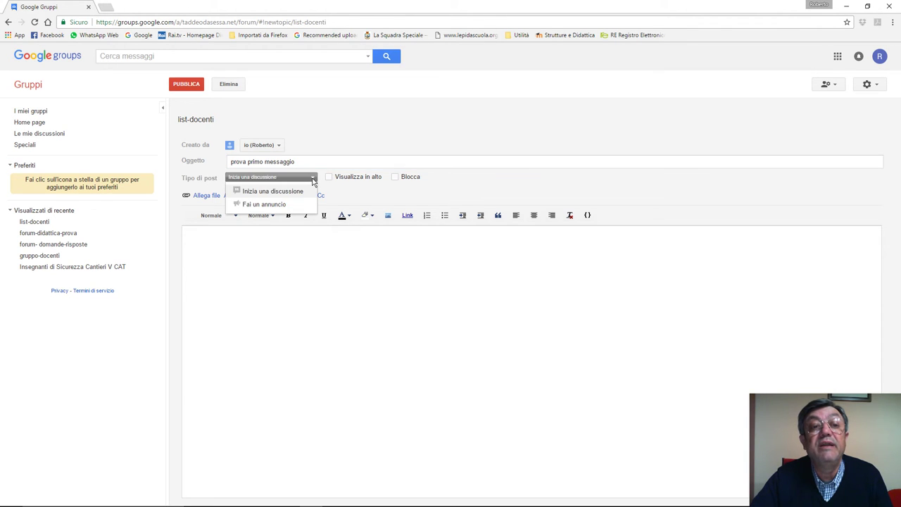
{"action": "left_click", "coordinate": [313, 180]}
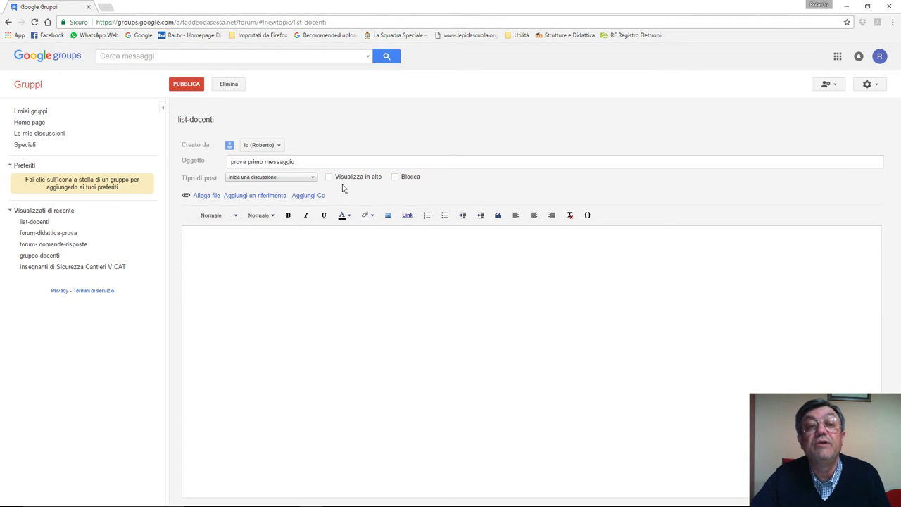
{"action": "left_click", "coordinate": [240, 246]}
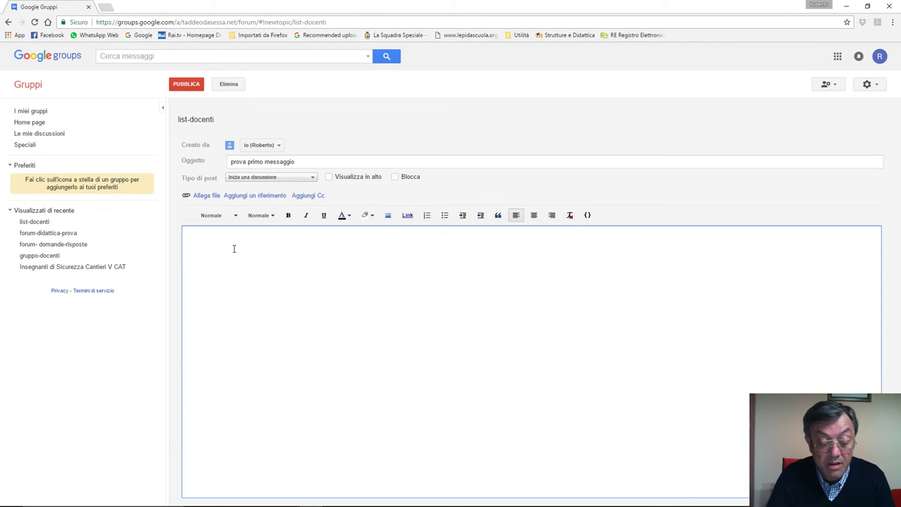
Step: Publish the body 'questo è il corpo del mio primo messaggio al gruppo' and open the topic
{"action": "type", "text": "questo è"}
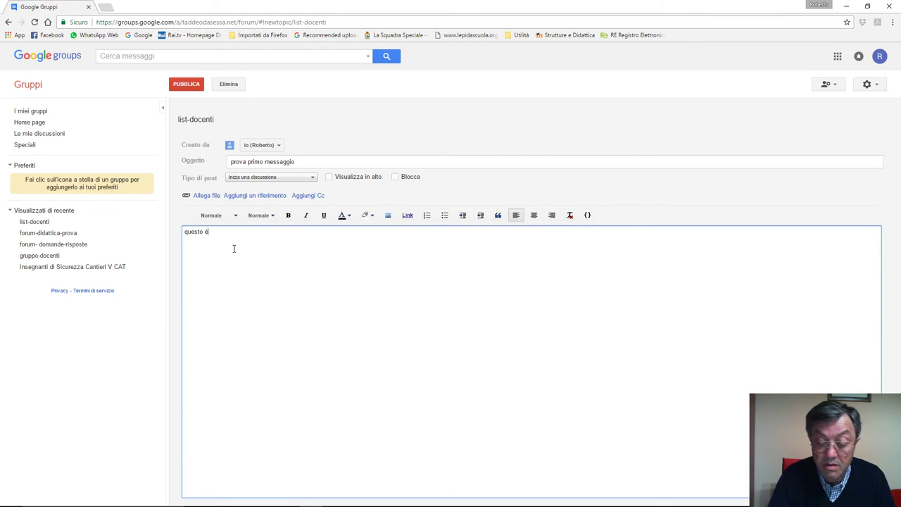
{"action": "type", "text": " il corpo d"}
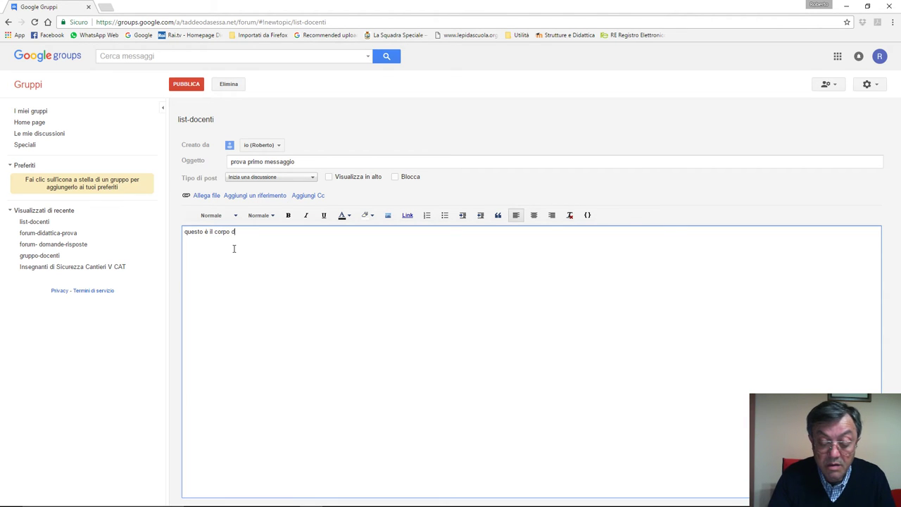
{"action": "type", "text": "el mio primo "}
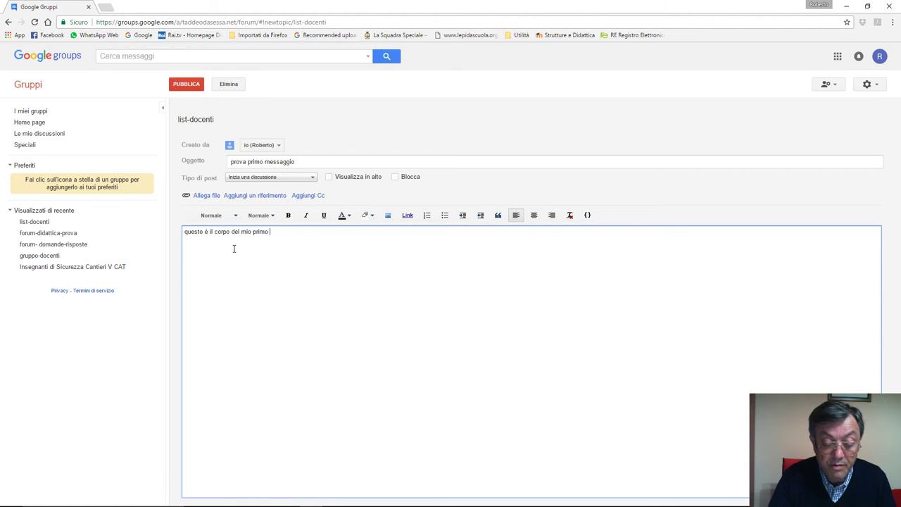
{"action": "type", "text": "messaggio al"}
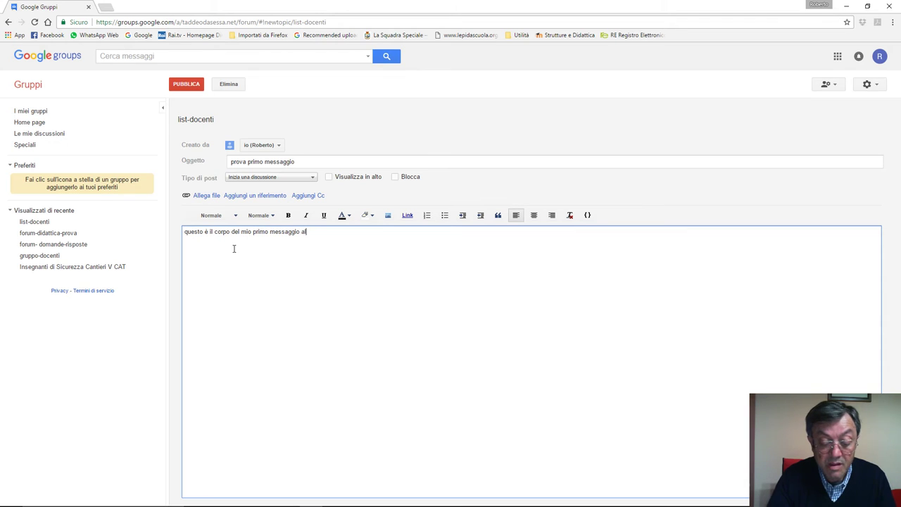
{"action": "type", "text": "ppo"}
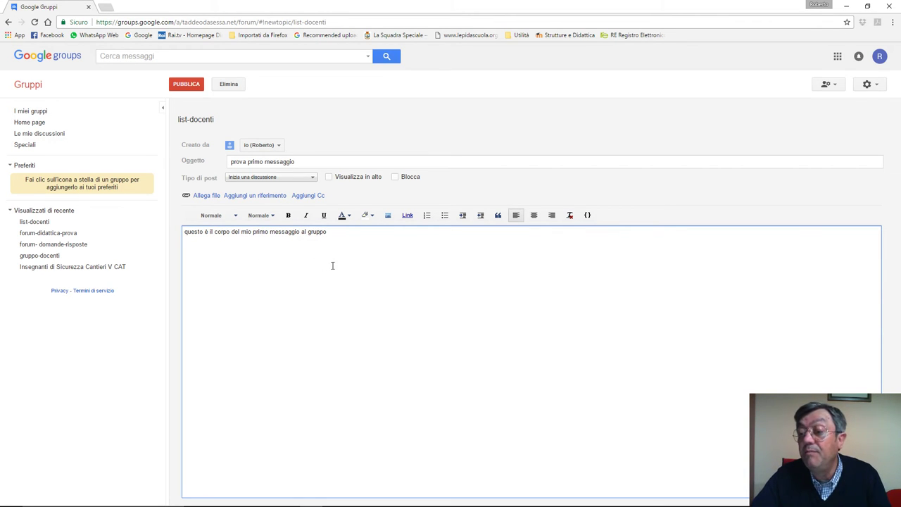
{"action": "left_click", "coordinate": [189, 86]}
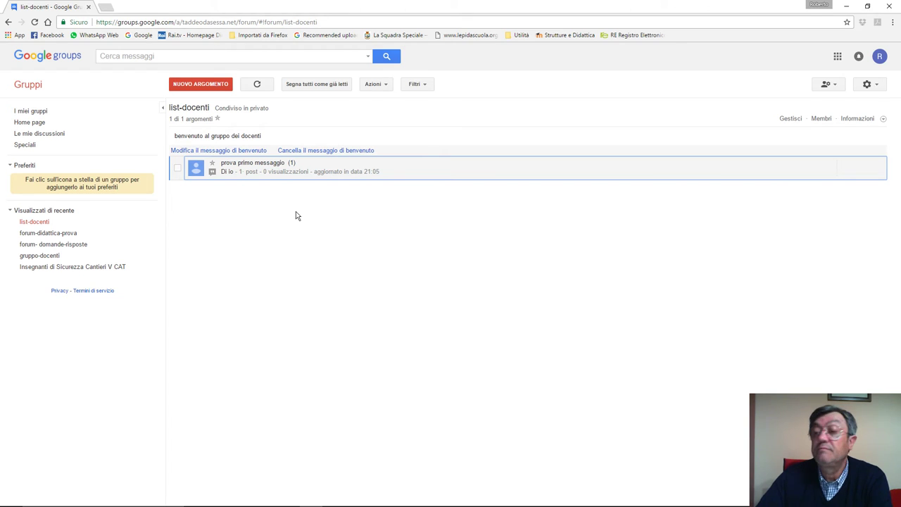
{"action": "left_click", "coordinate": [248, 169]}
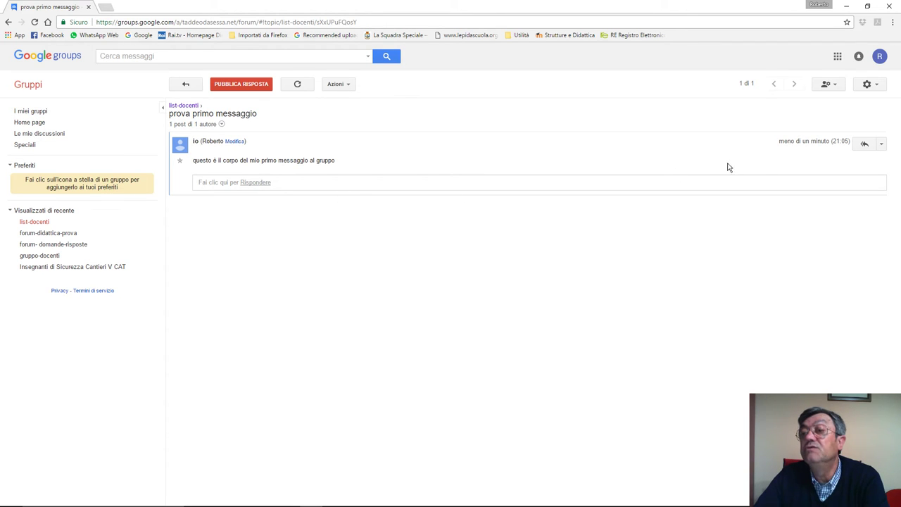
{"action": "left_click", "coordinate": [352, 86]}
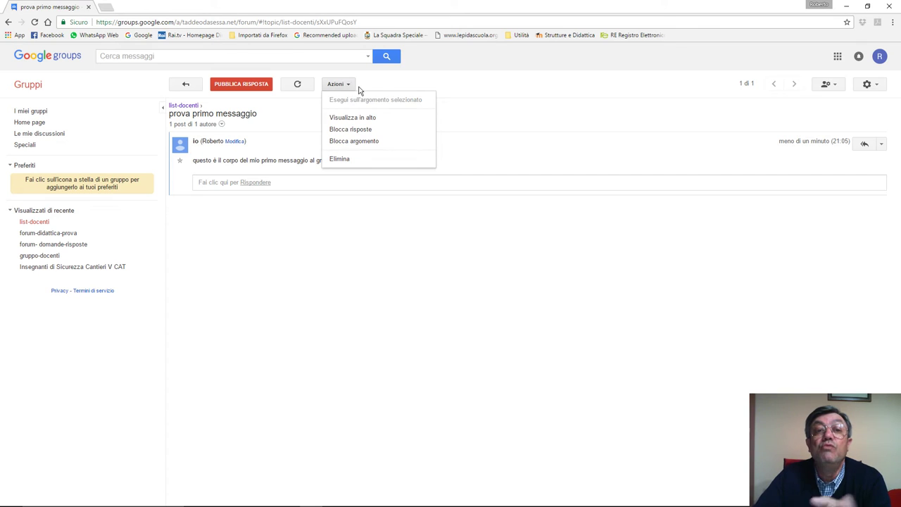
{"action": "left_click", "coordinate": [503, 127]}
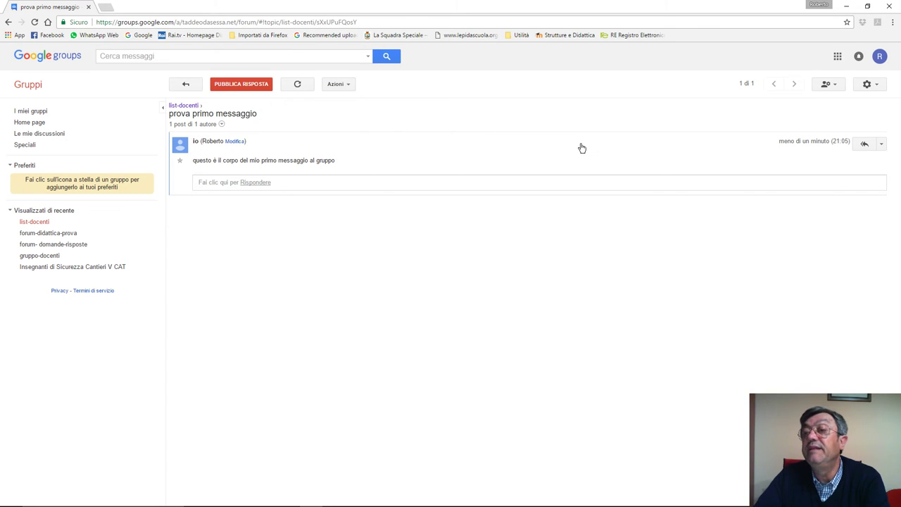
{"action": "left_click", "coordinate": [882, 145]}
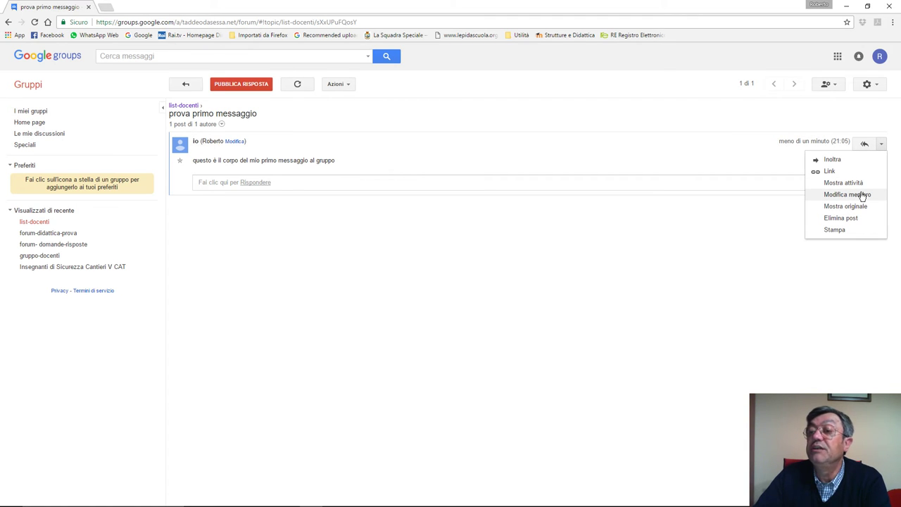
{"action": "left_click", "coordinate": [755, 209]}
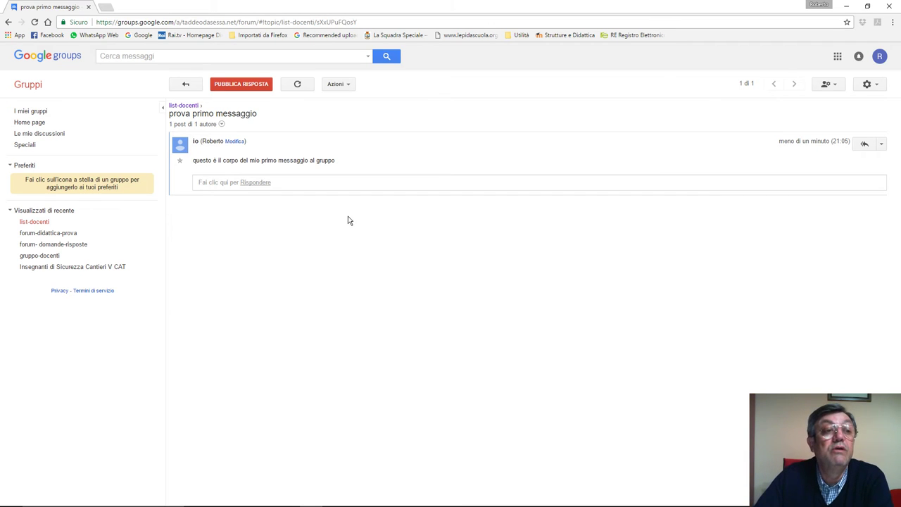
Step: Go to I miei gruppi, reload the list, and open forum-didattica-prova
{"action": "left_click", "coordinate": [31, 89]}
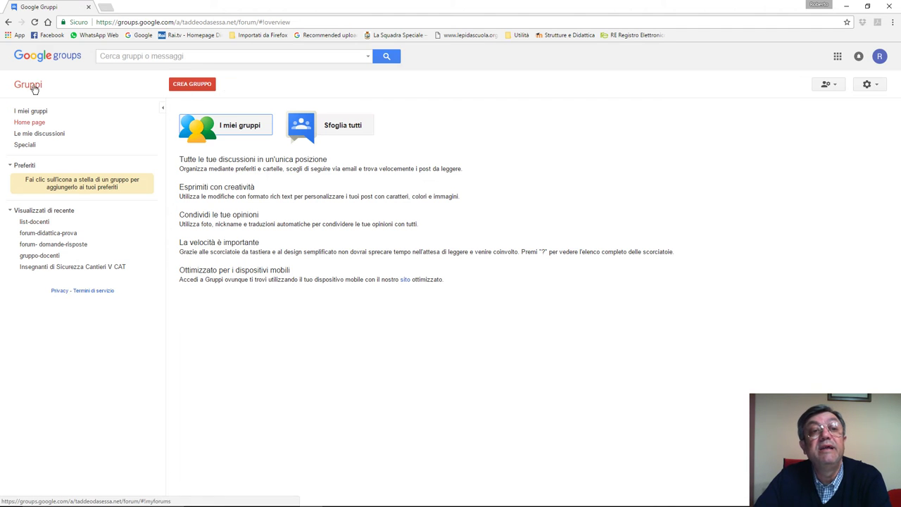
{"action": "left_click", "coordinate": [233, 130]}
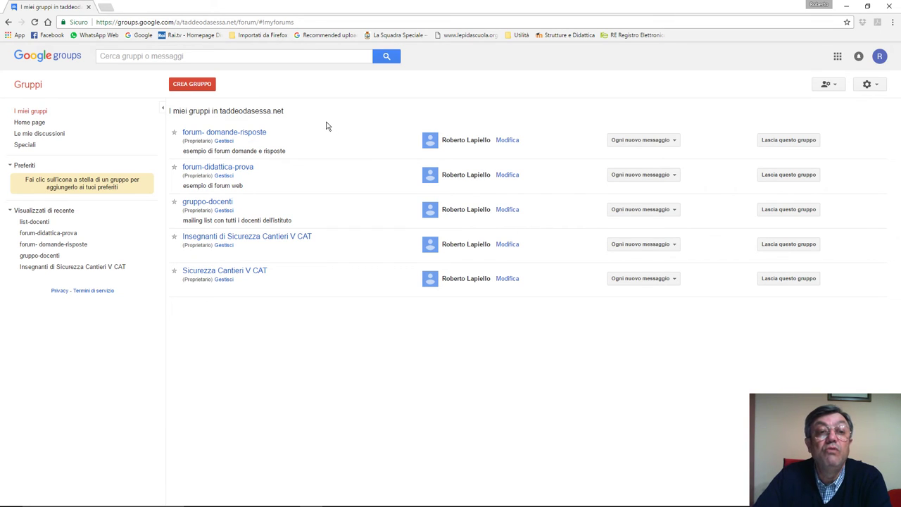
{"action": "left_click", "coordinate": [35, 23]}
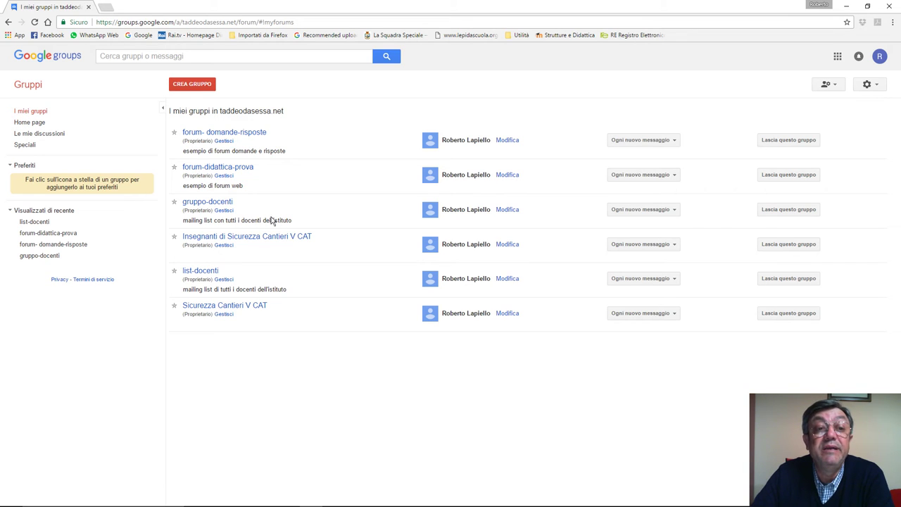
{"action": "left_click", "coordinate": [216, 173]}
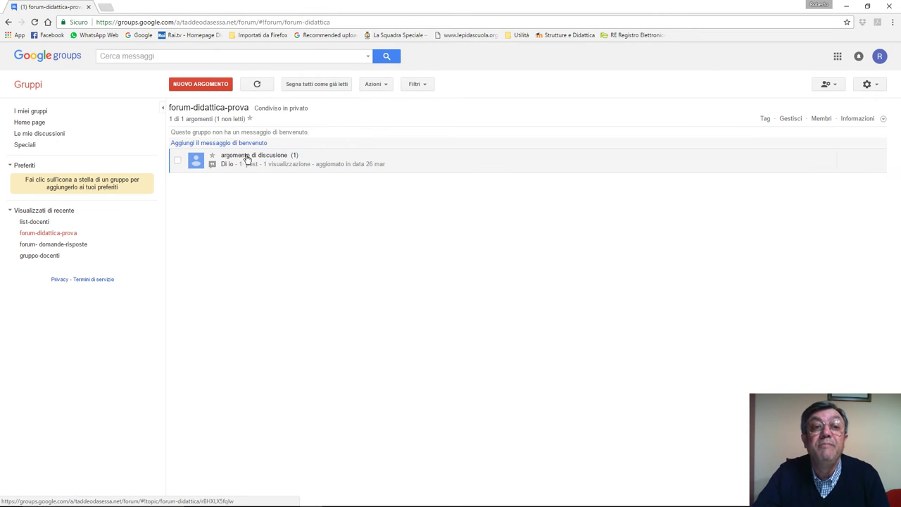
Step: View the 'argomento di discusione' topic and its post options, then open forum- domande-risposte
{"action": "left_click", "coordinate": [248, 160]}
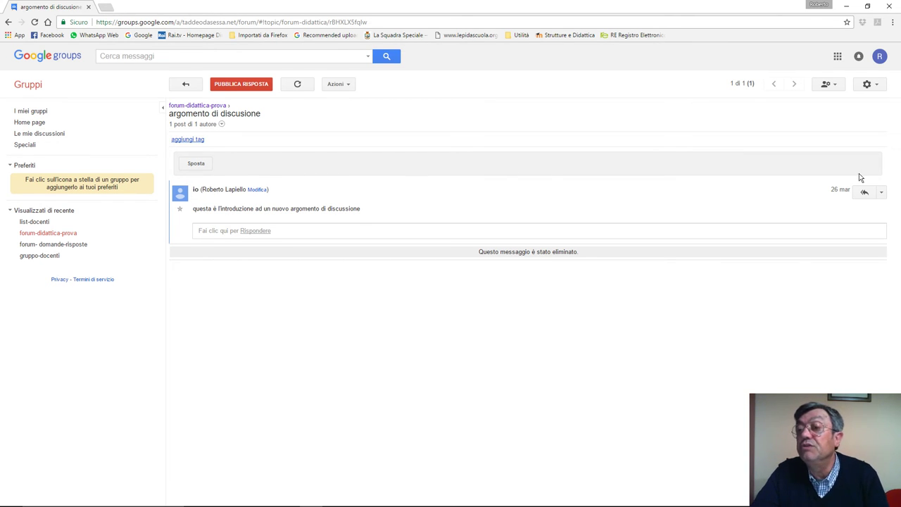
{"action": "left_click", "coordinate": [881, 192]}
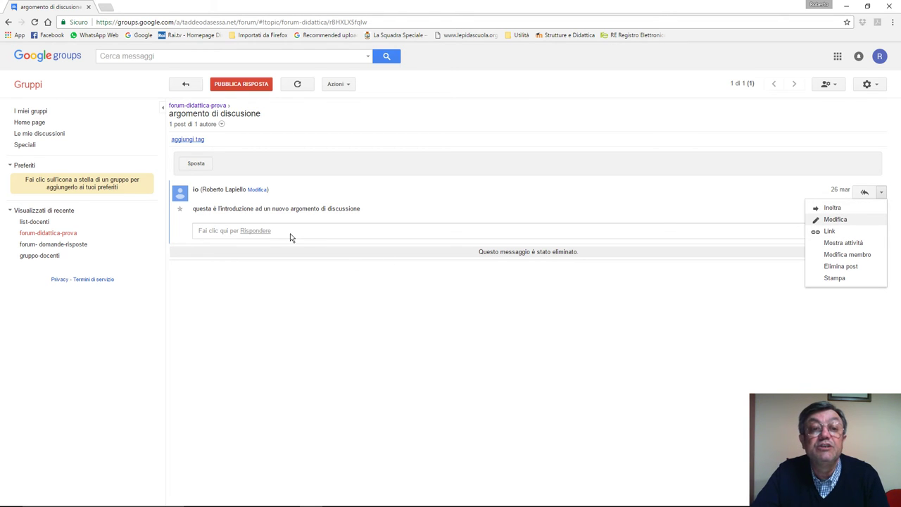
{"action": "left_click", "coordinate": [291, 256]}
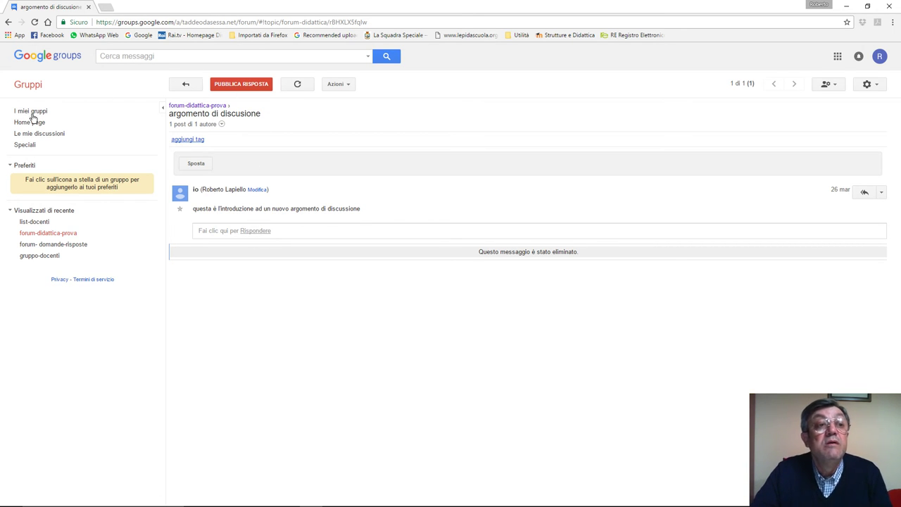
{"action": "left_click", "coordinate": [59, 248]}
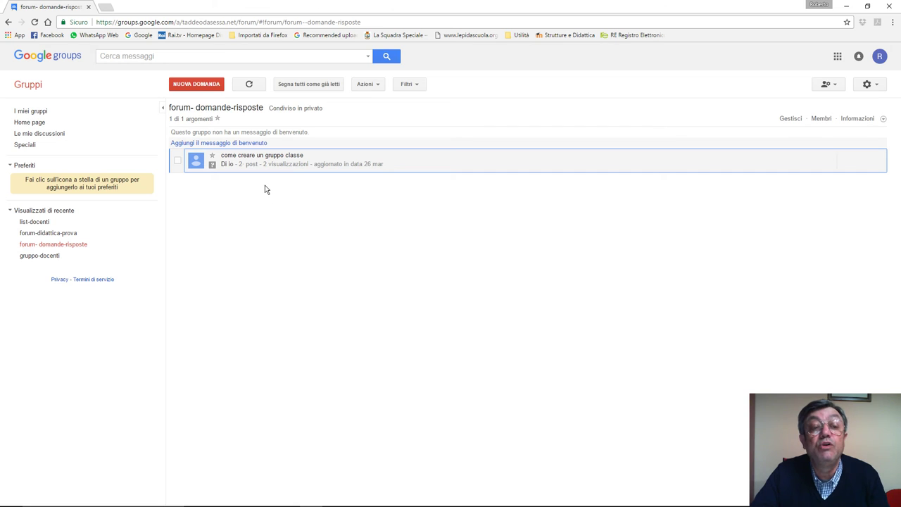
Step: Open 'come creare un gruppo classe', then upvote and un-vote its answer
{"action": "left_click", "coordinate": [249, 157]}
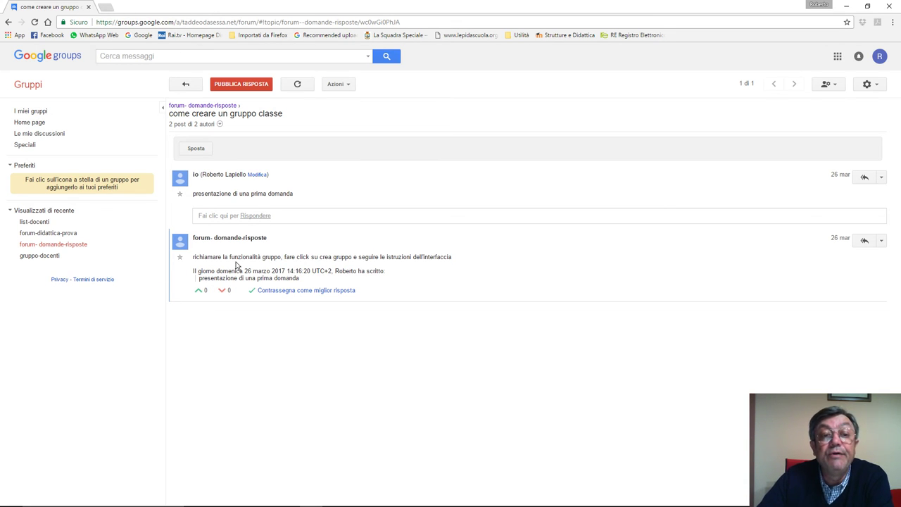
{"action": "left_click", "coordinate": [207, 297]}
{"action": "left_click", "coordinate": [205, 295]}
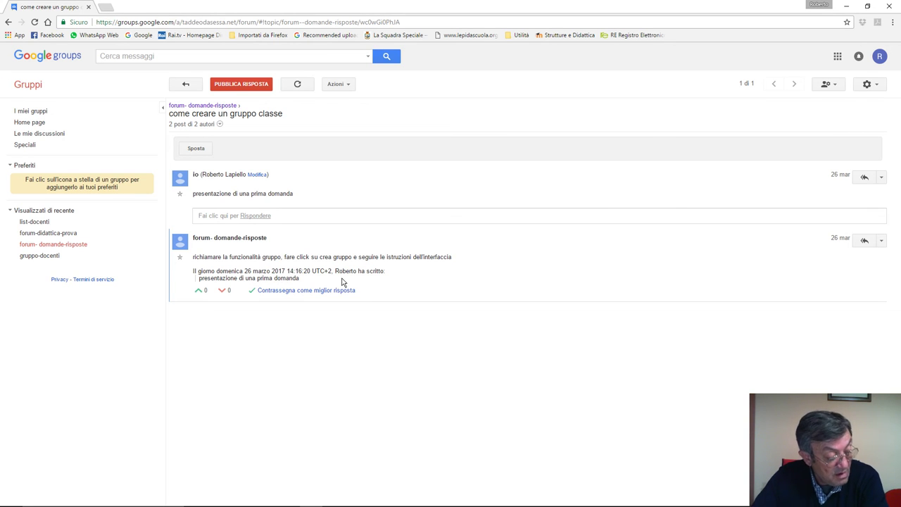
Step: Browse all domain groups via Sfoglia tutti, then launch Gmail (Posta) from the apps grid
{"action": "left_click", "coordinate": [30, 87]}
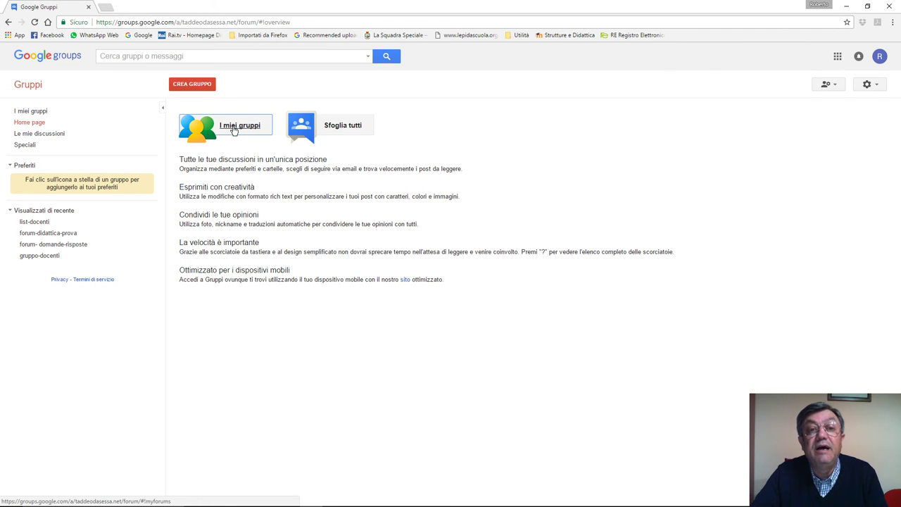
{"action": "left_click", "coordinate": [325, 132]}
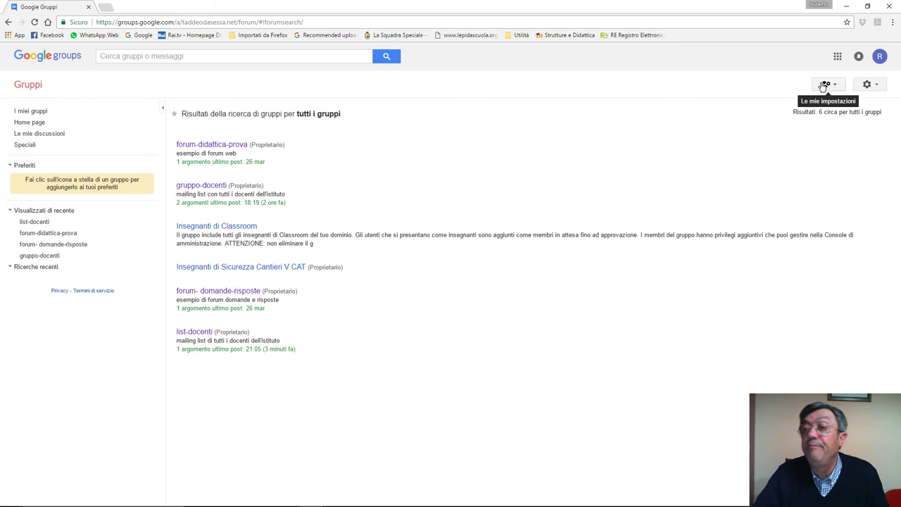
{"action": "left_click", "coordinate": [837, 56]}
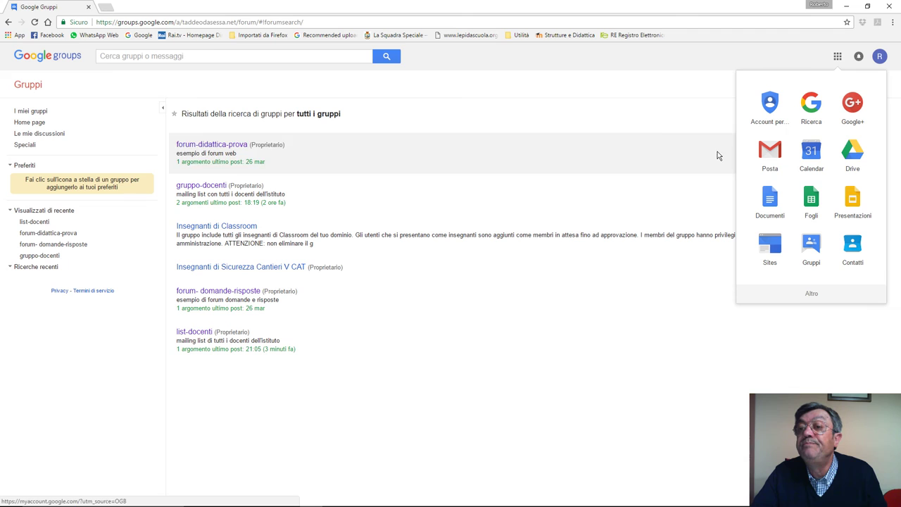
{"action": "left_click", "coordinate": [771, 153]}
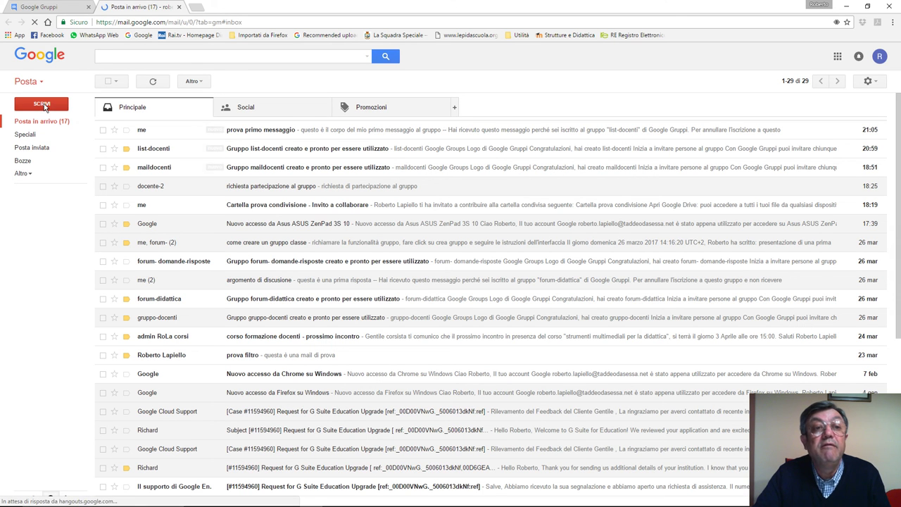
Step: Compose a new Gmail message to list-docenti and double-check the recipient address
{"action": "key", "text": "c"}
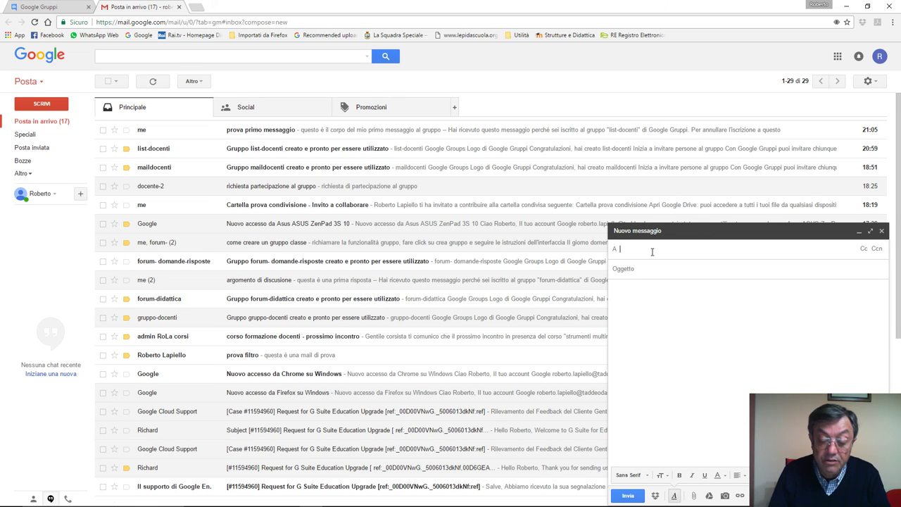
{"action": "type", "text": "list"}
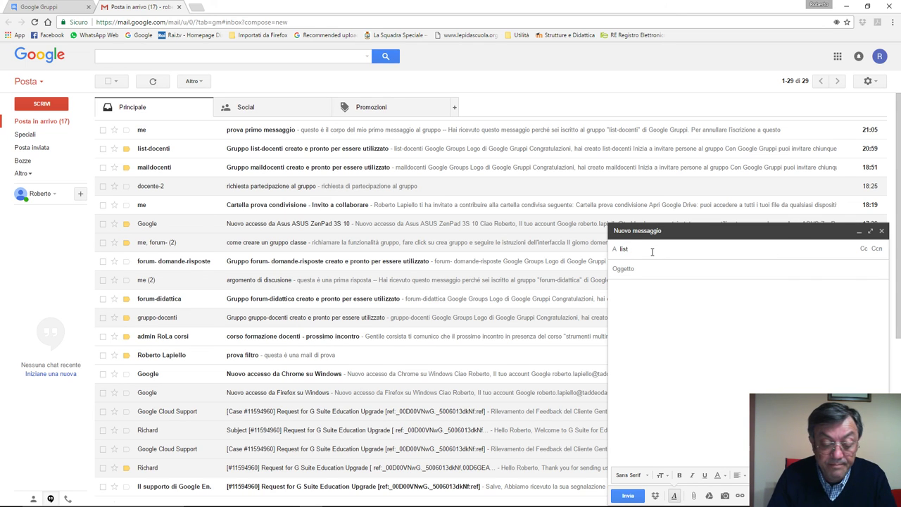
{"action": "type", "text": "-docenti"}
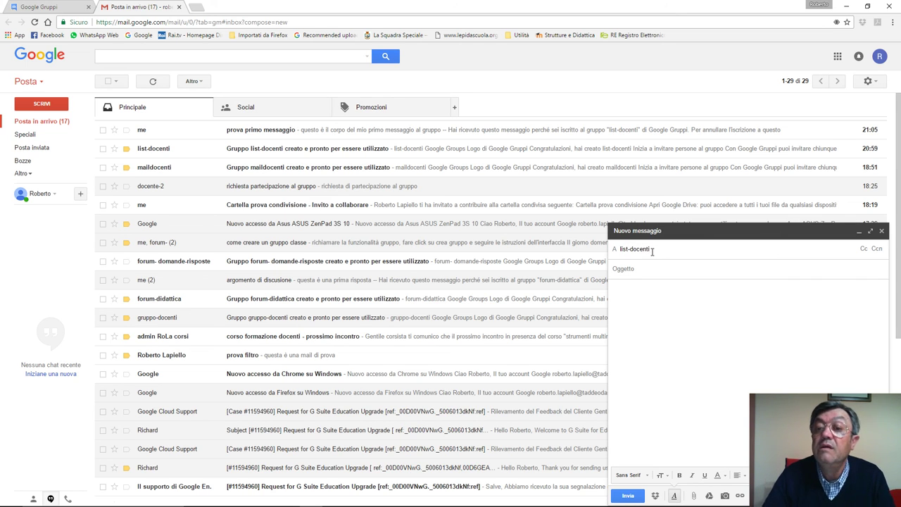
{"action": "left_click", "coordinate": [654, 269]}
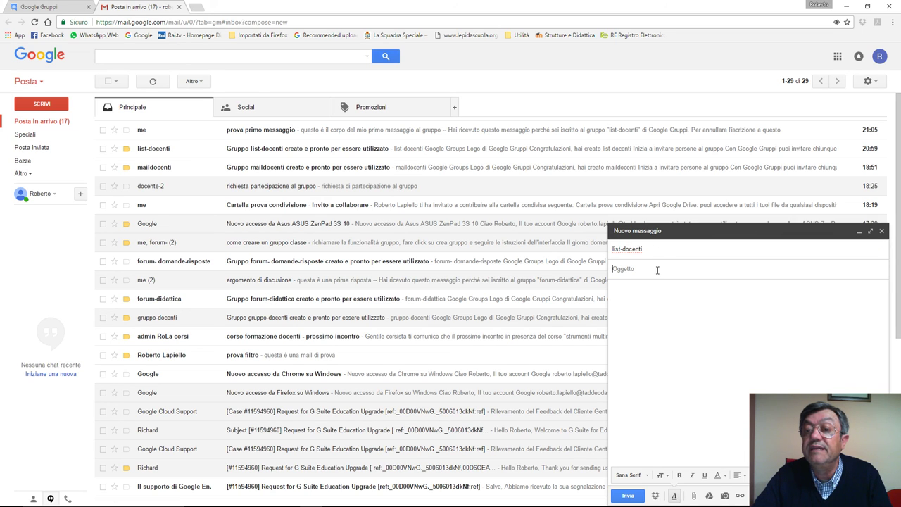
{"action": "left_click", "coordinate": [649, 252]}
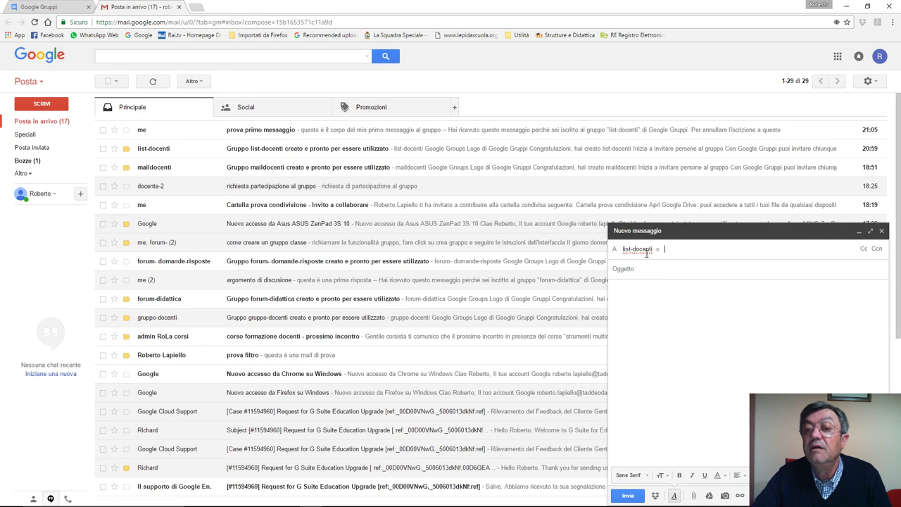
{"action": "double_click", "coordinate": [640, 251]}
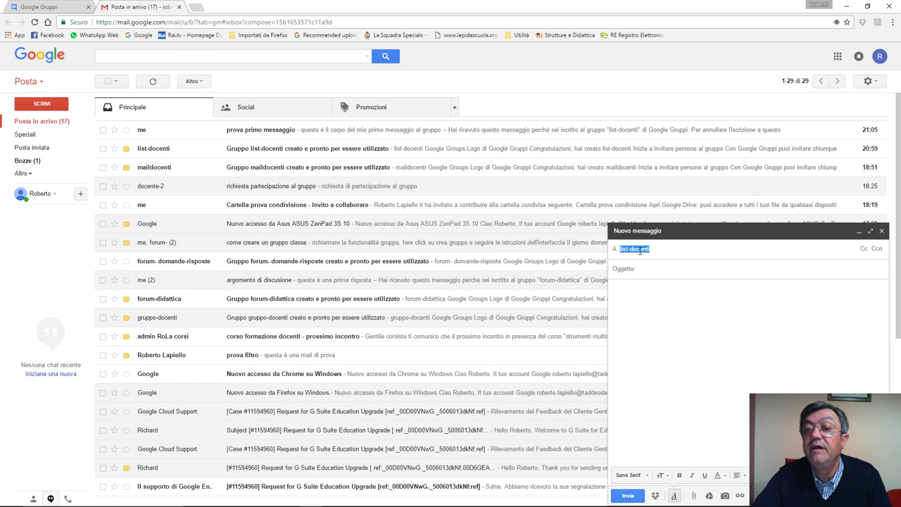
{"action": "left_click", "coordinate": [632, 262]}
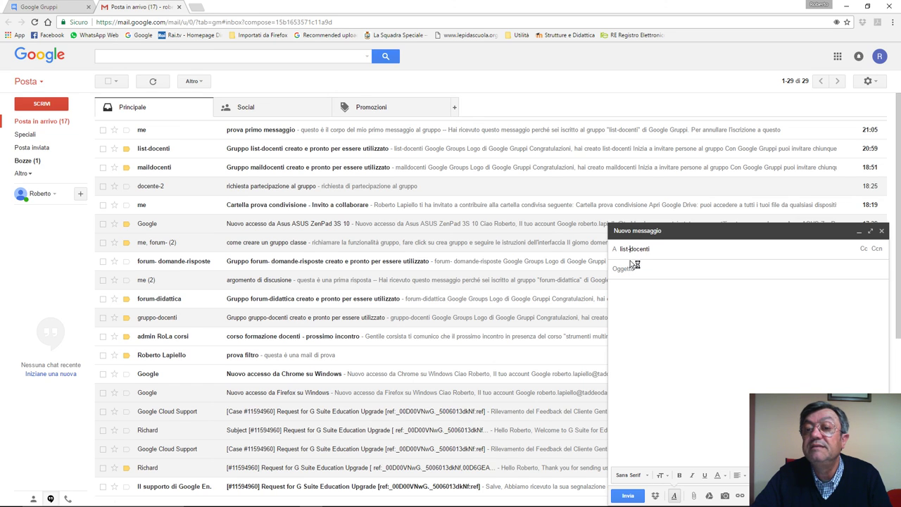